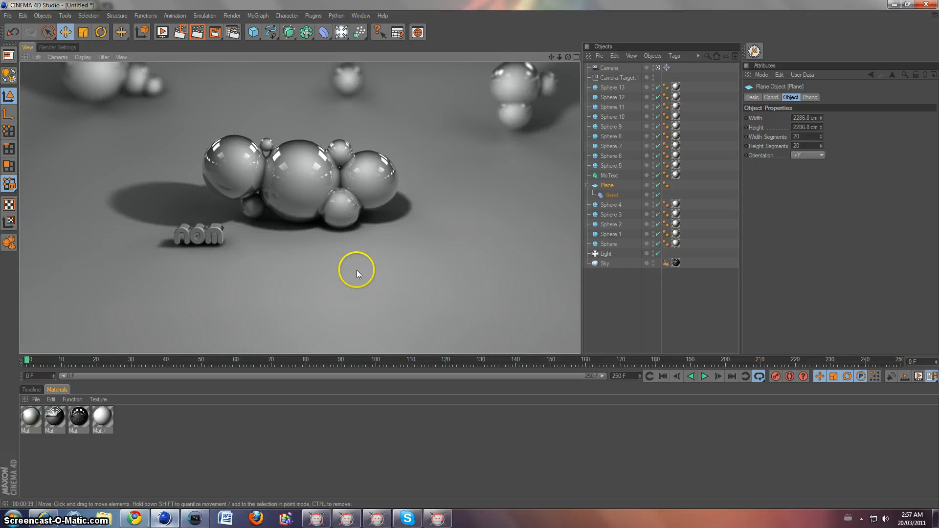
# Step: Set the colour of the spheres' reflective material to pure white, RGB 255, 255, 255
pyautogui.click(313, 177)
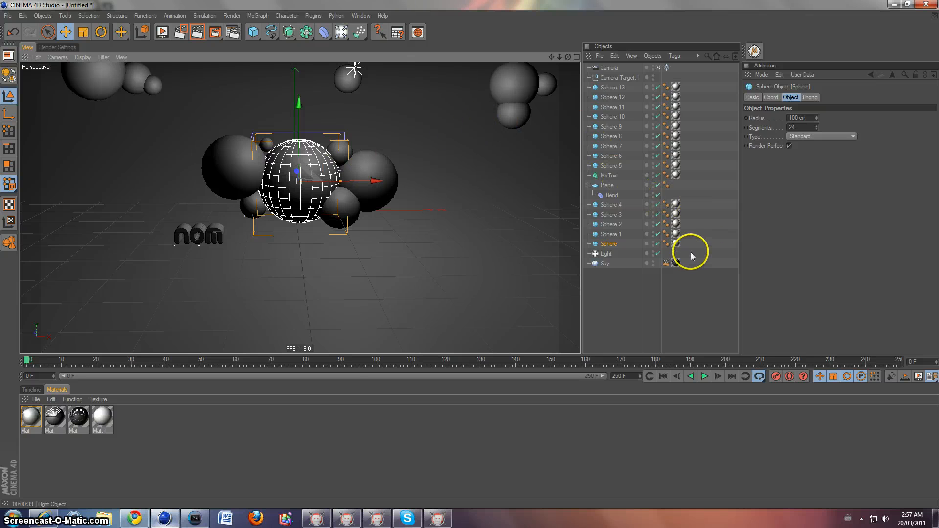
pyautogui.moveTo(692, 248); pyautogui.dragTo(712, 149)
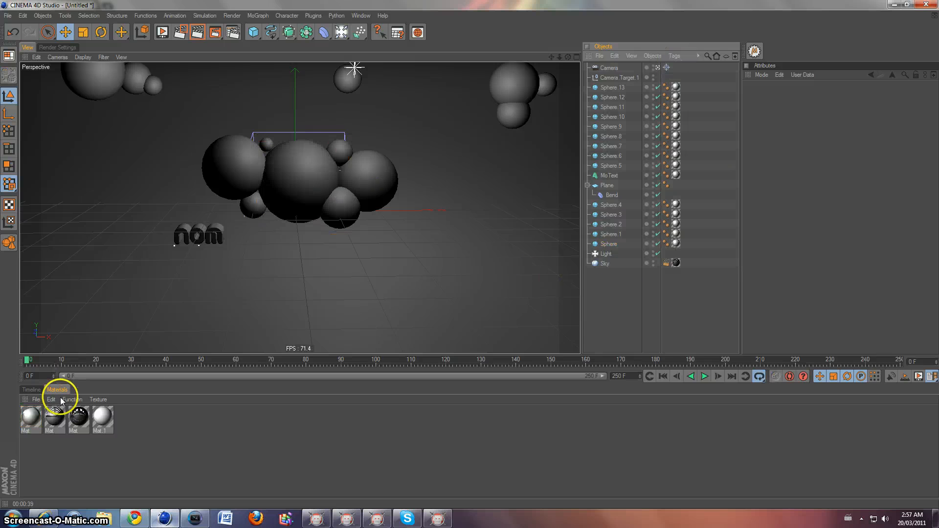
pyautogui.doubleClick(30, 417)
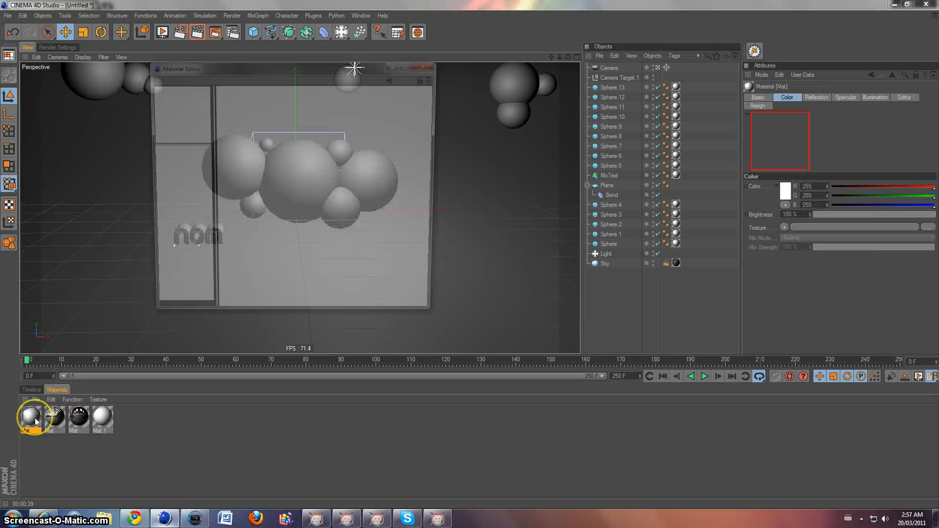
pyautogui.moveTo(307, 67); pyautogui.dragTo(417, 135)
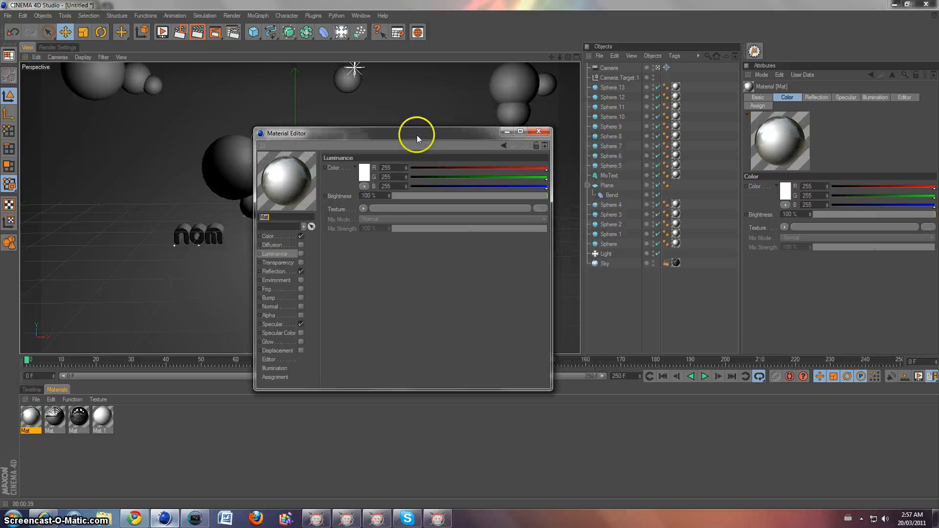
pyautogui.click(364, 174)
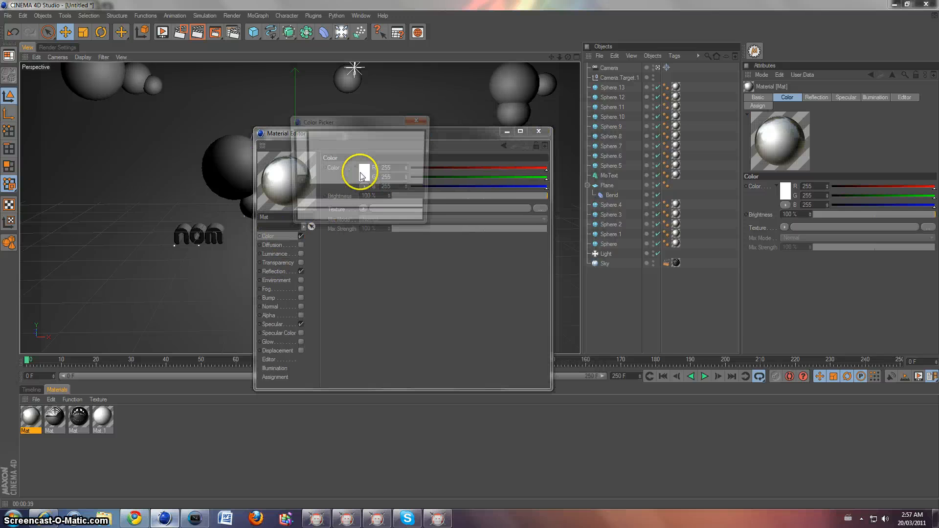
pyautogui.click(309, 152)
pyautogui.moveTo(309, 152); pyautogui.dragTo(307, 141)
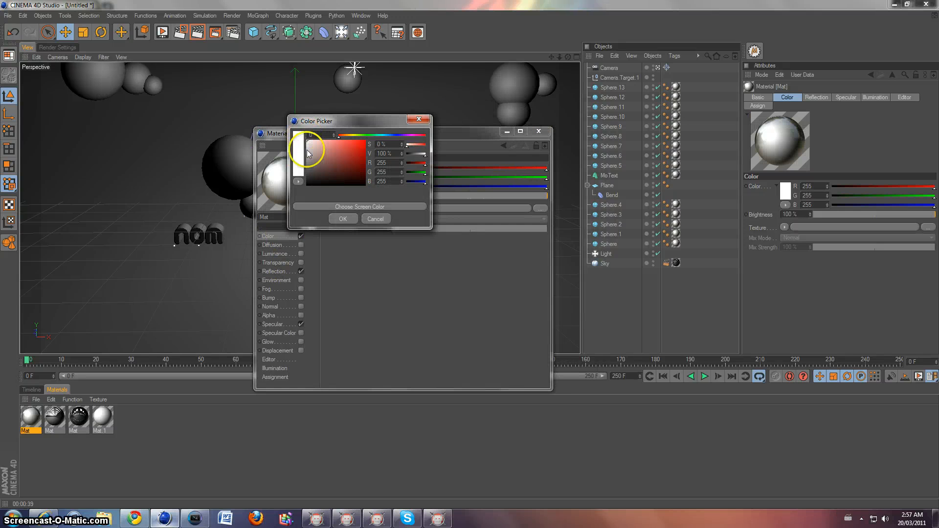
pyautogui.click(342, 218)
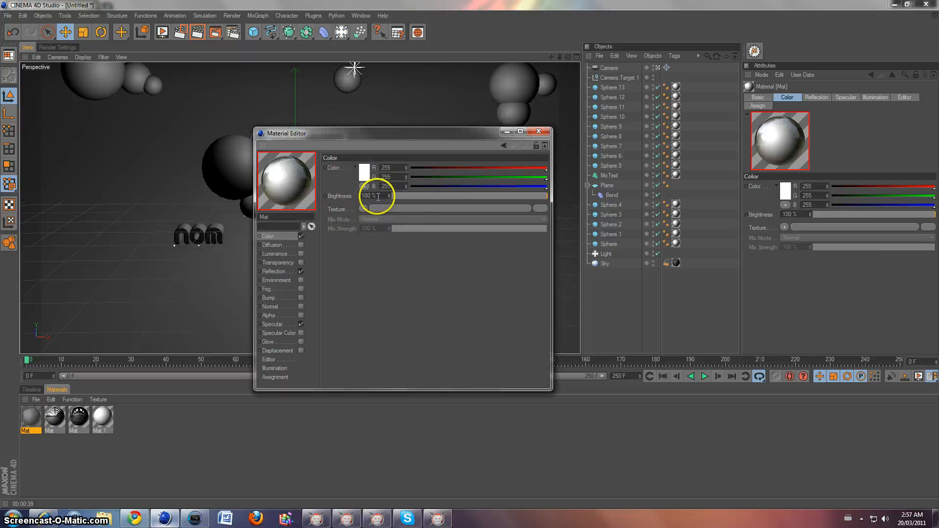
# Step: Assign a Fresnel texture to the reflection channel of the spheres' material
pyautogui.click(278, 271)
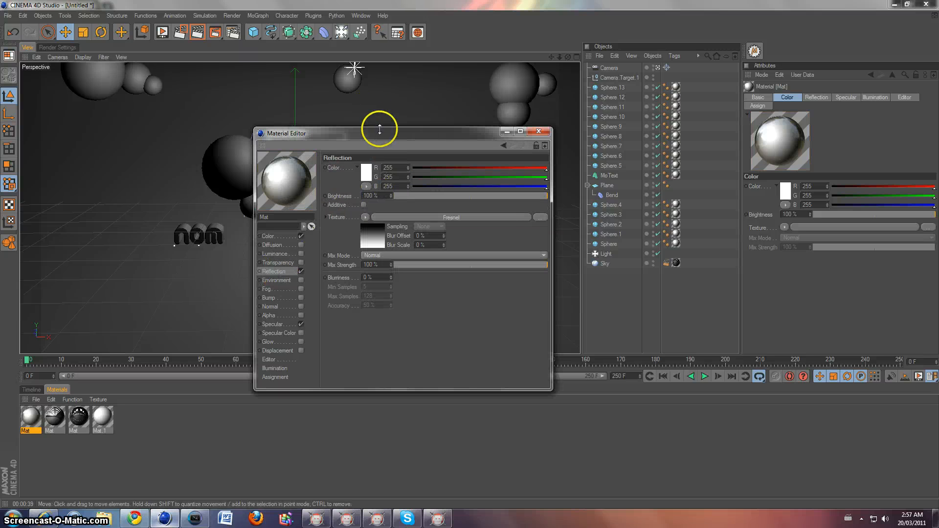
pyautogui.moveTo(381, 132); pyautogui.dragTo(336, 108)
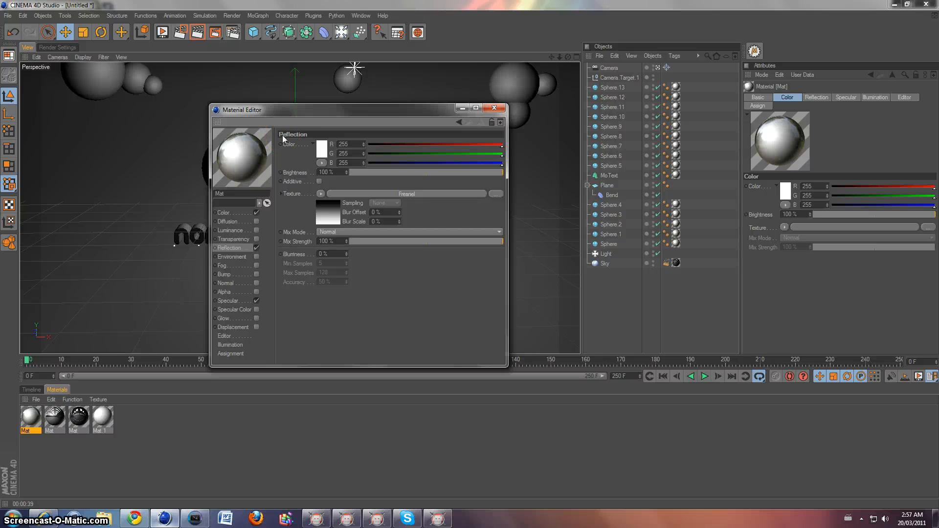
pyautogui.click(320, 193)
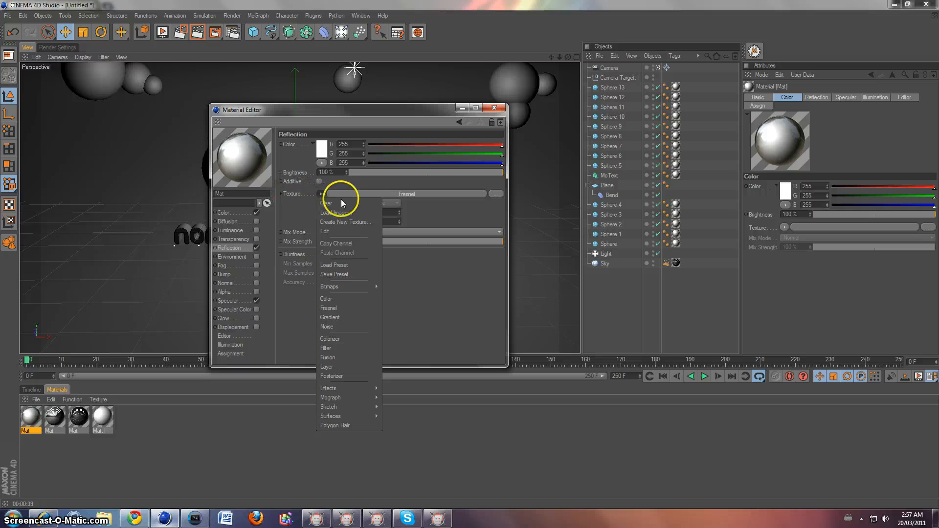
pyautogui.click(342, 311)
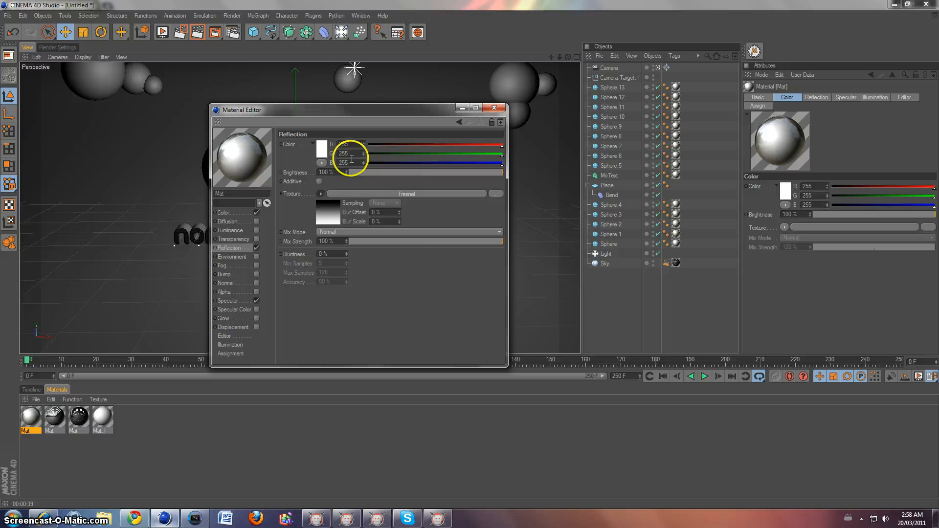
# Step: Clear the reflection texture, apply Fresnel to it again, and close the material editor
pyautogui.click(321, 194)
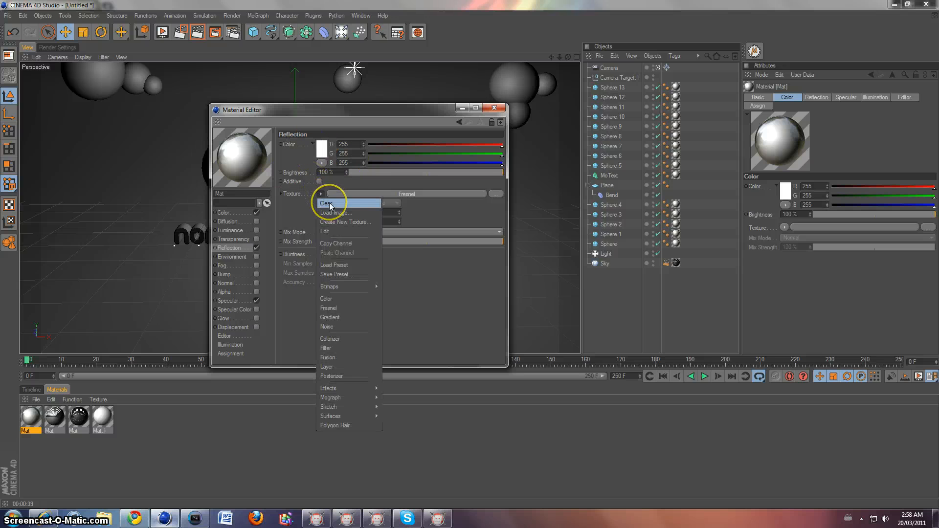
pyautogui.click(329, 202)
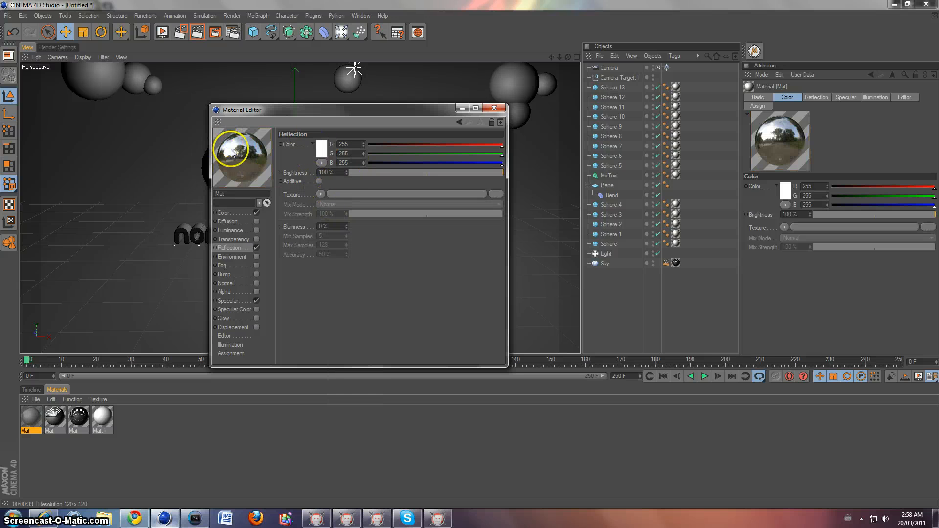
pyautogui.click(321, 195)
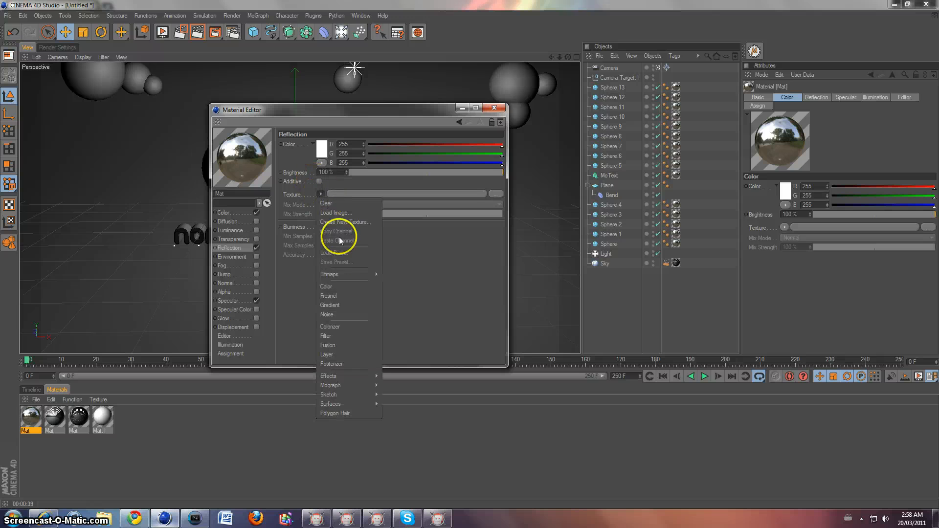
pyautogui.click(344, 296)
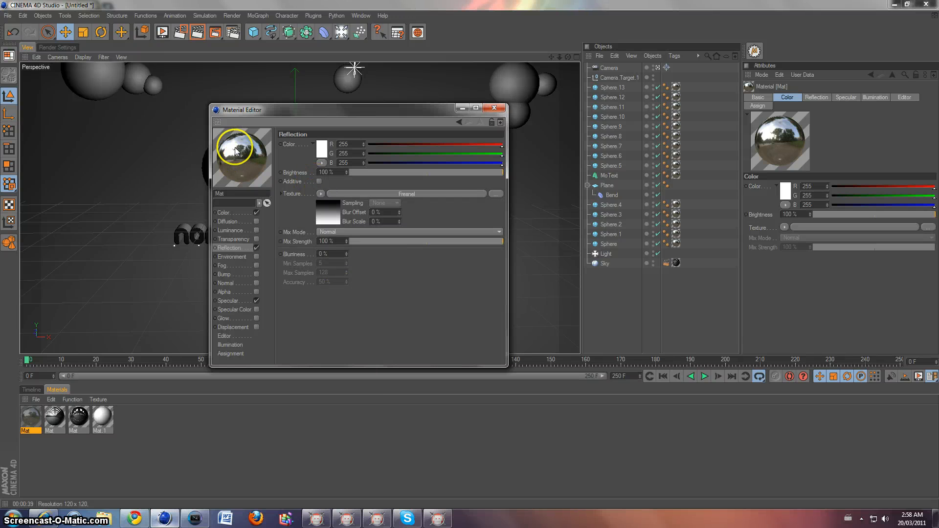
pyautogui.click(495, 108)
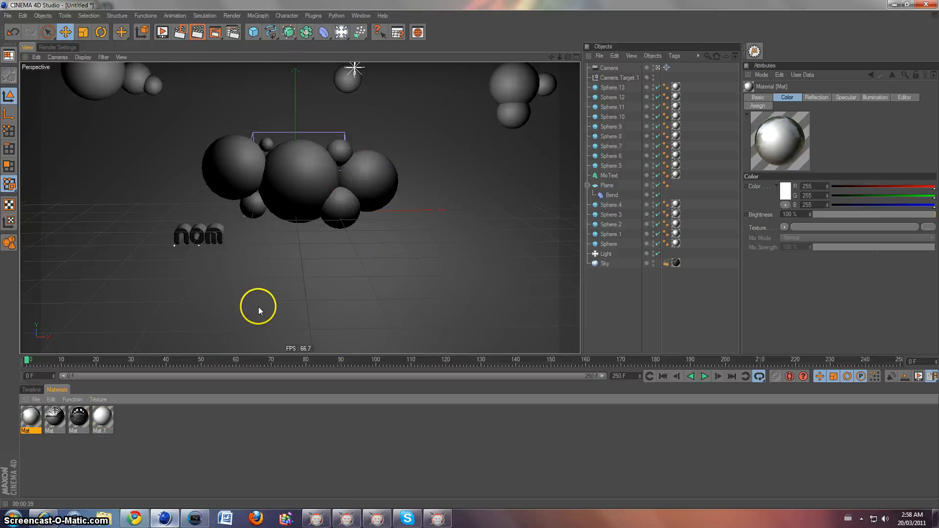
# Step: Select the floor plane and examine its bend in the Front view, then return to the full Perspective view
pyautogui.click(607, 186)
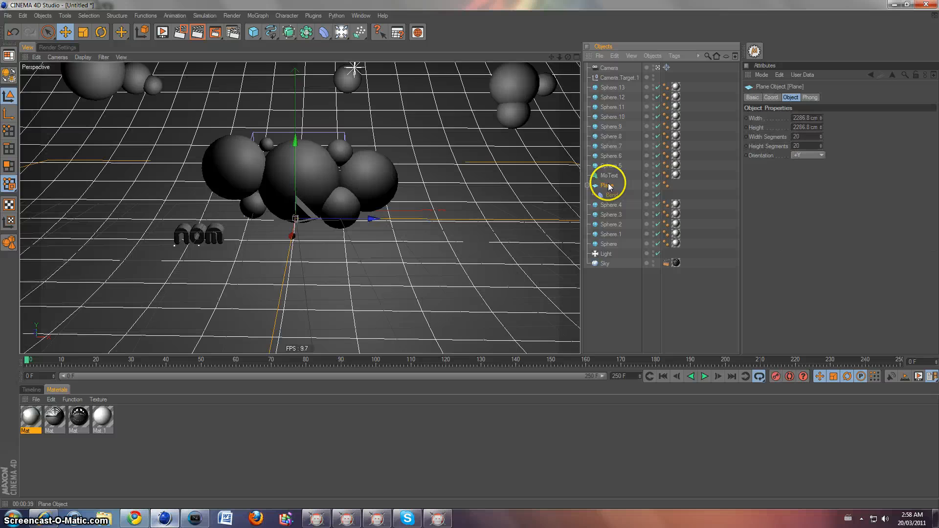
pyautogui.click(576, 58)
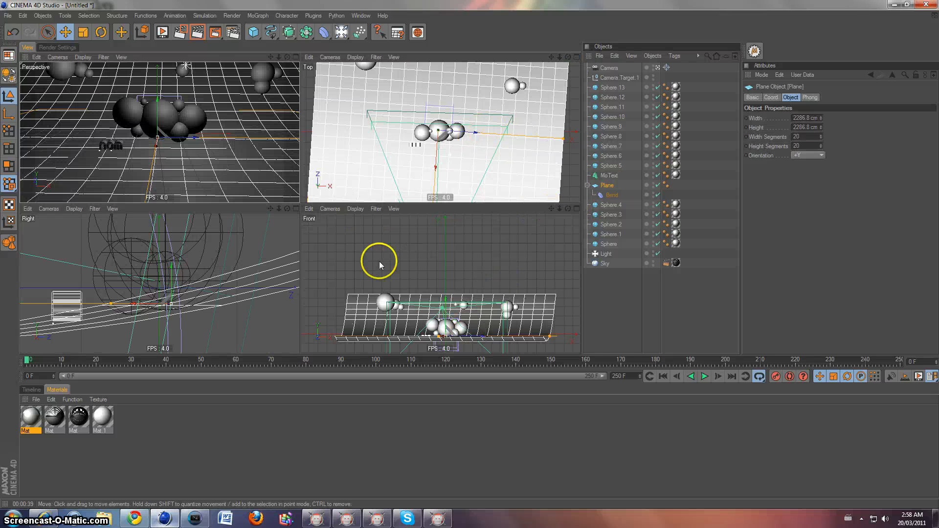
pyautogui.scroll(-2, 457, 274)
pyautogui.scroll(2, 521, 326)
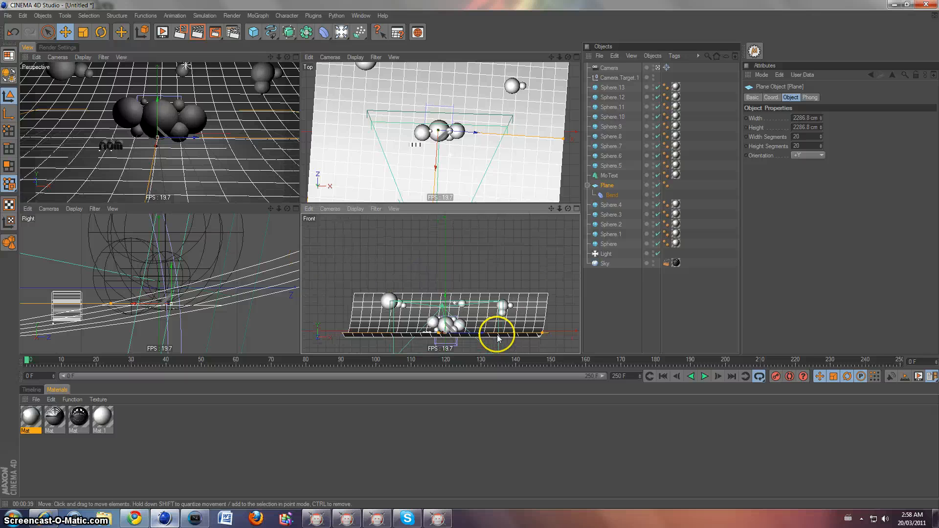
pyautogui.click(576, 208)
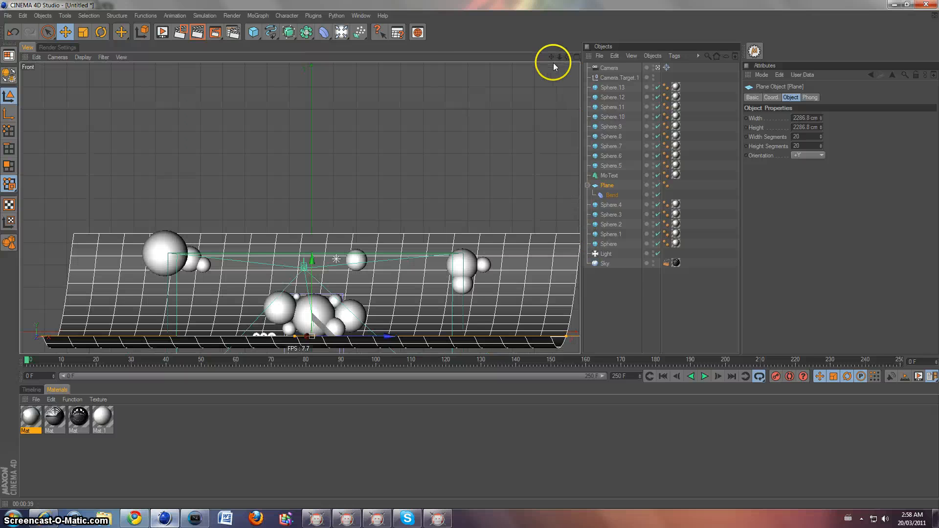
pyautogui.moveTo(553, 60); pyautogui.dragTo(532, 34)
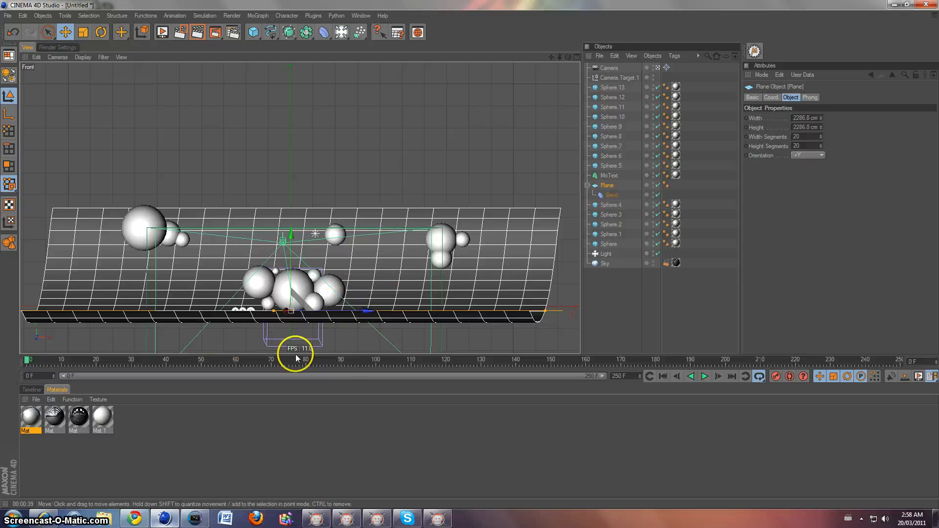
pyautogui.click(576, 56)
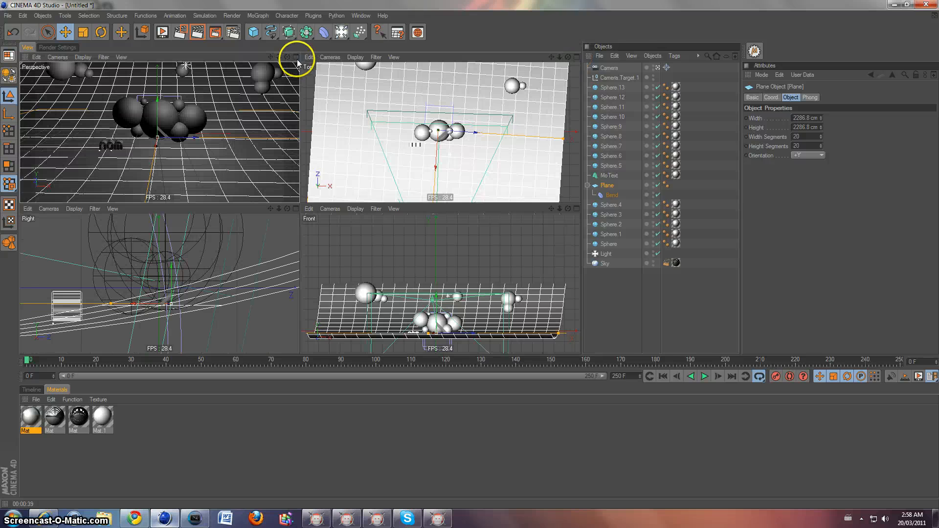
pyautogui.click(296, 57)
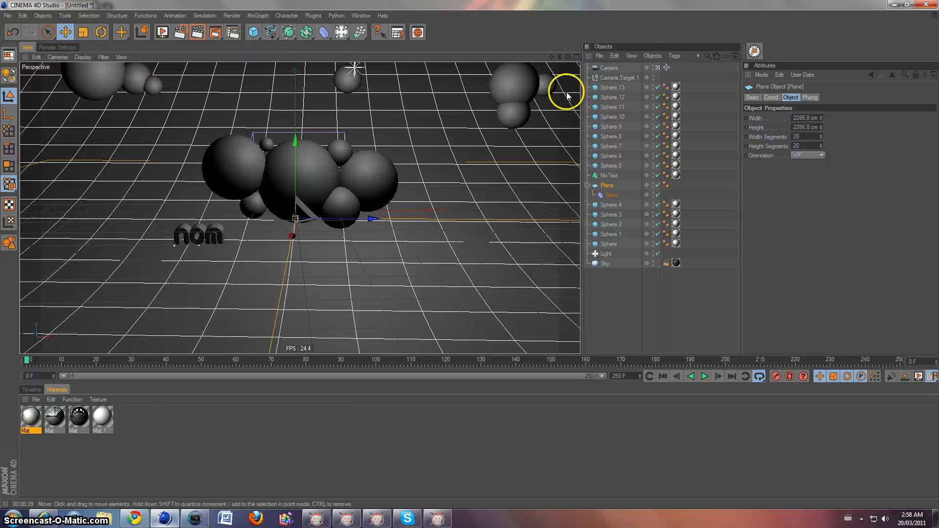
# Step: Examine the curved floor and the camera's placement from outside the scene camera, then look through the camera again
pyautogui.click(658, 67)
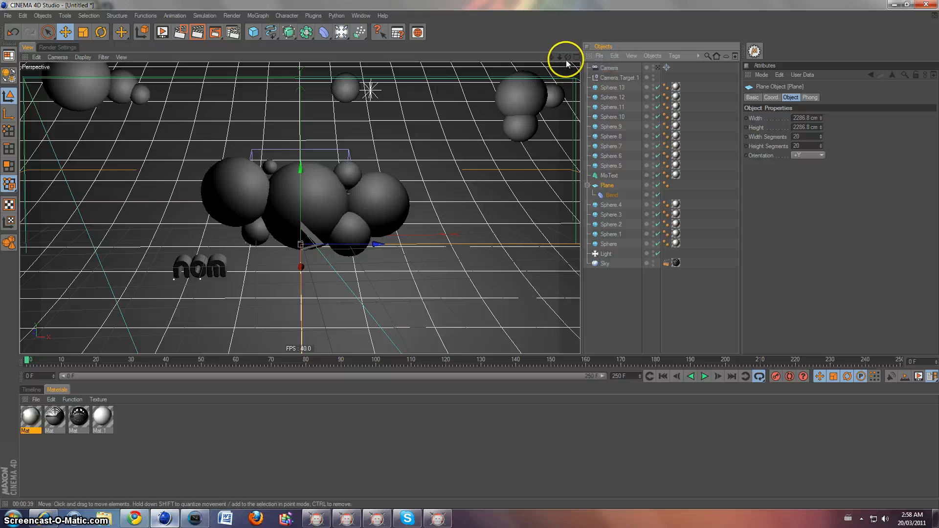
pyautogui.moveTo(567, 57); pyautogui.dragTo(541, 220)
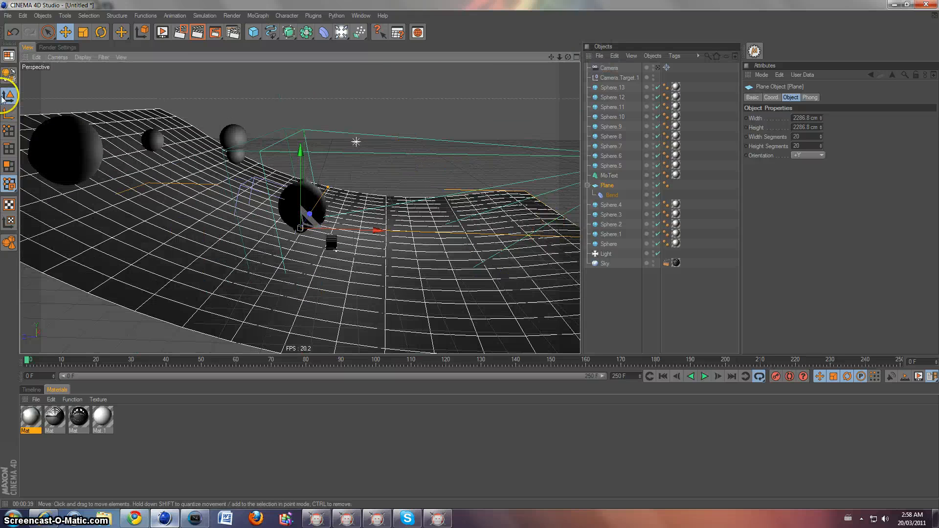
pyautogui.moveTo(567, 56); pyautogui.dragTo(463, 256)
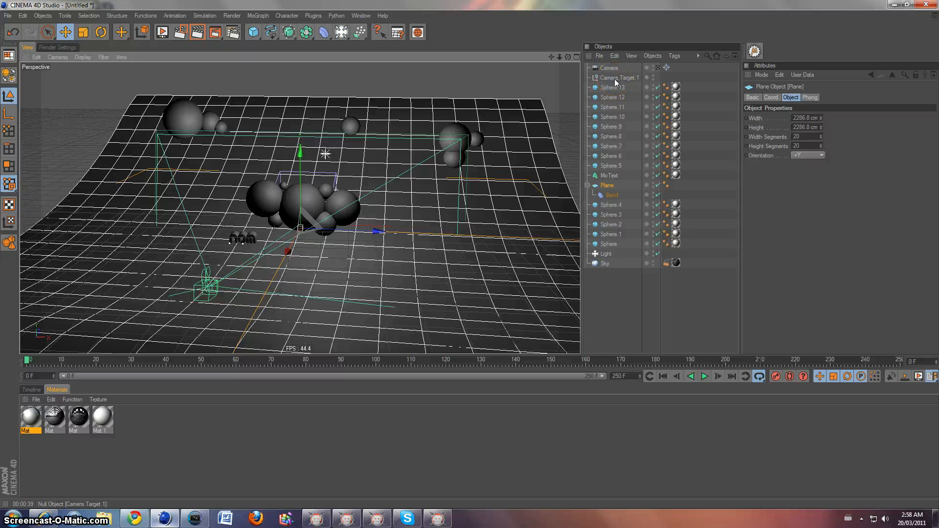
pyautogui.click(611, 75)
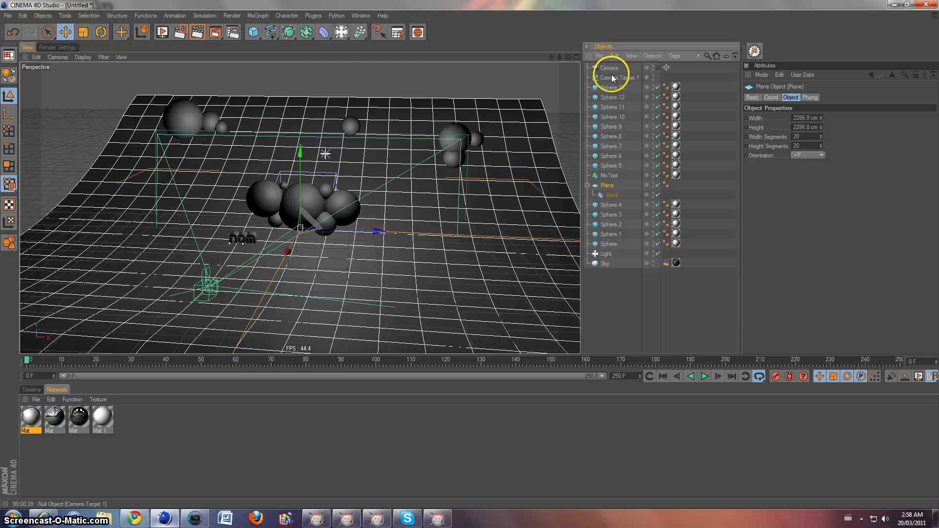
pyautogui.click(607, 68)
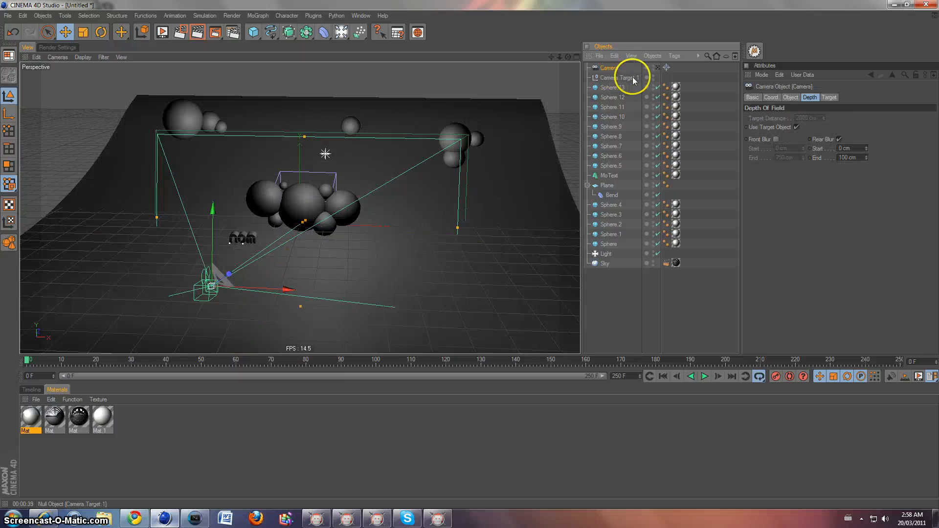
pyautogui.click(658, 67)
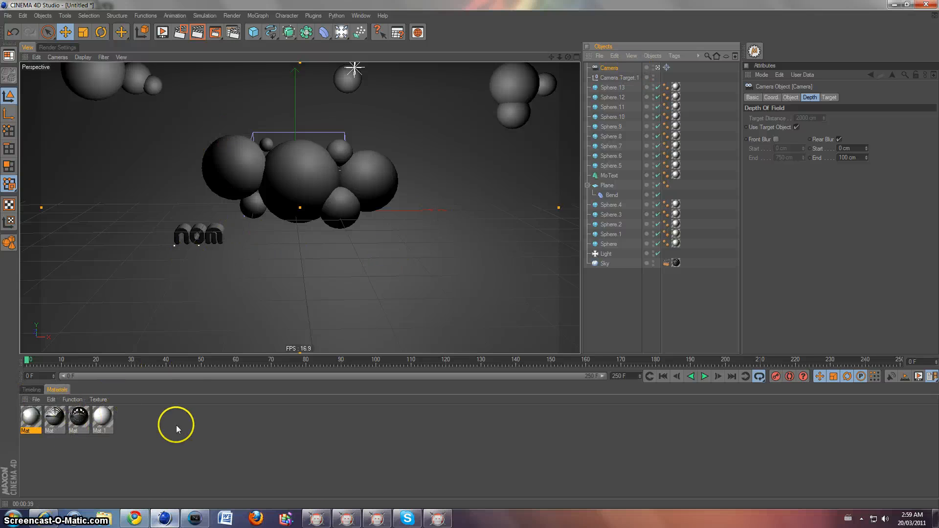
# Step: Open the Content Browser and go to the My Studio HDRI Kit folder among the favorites
pyautogui.click(419, 32)
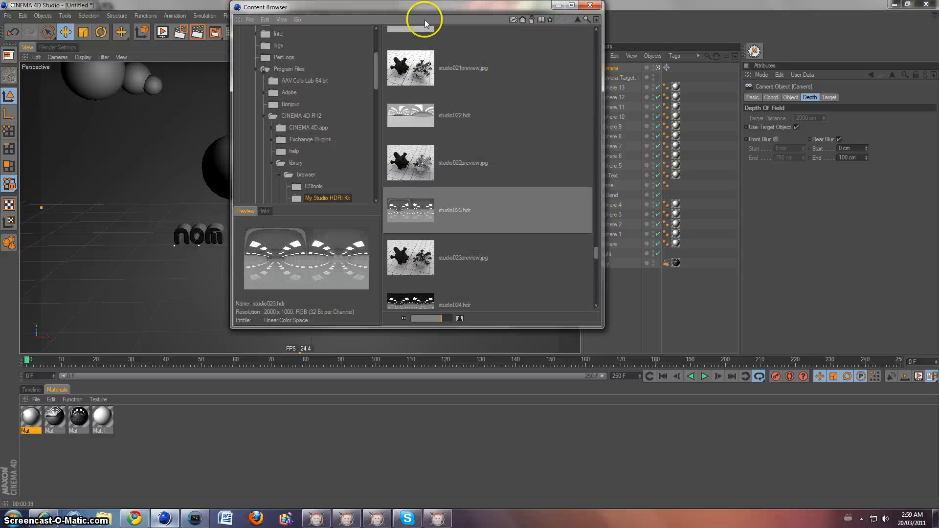
pyautogui.moveTo(421, 17); pyautogui.dragTo(413, 48)
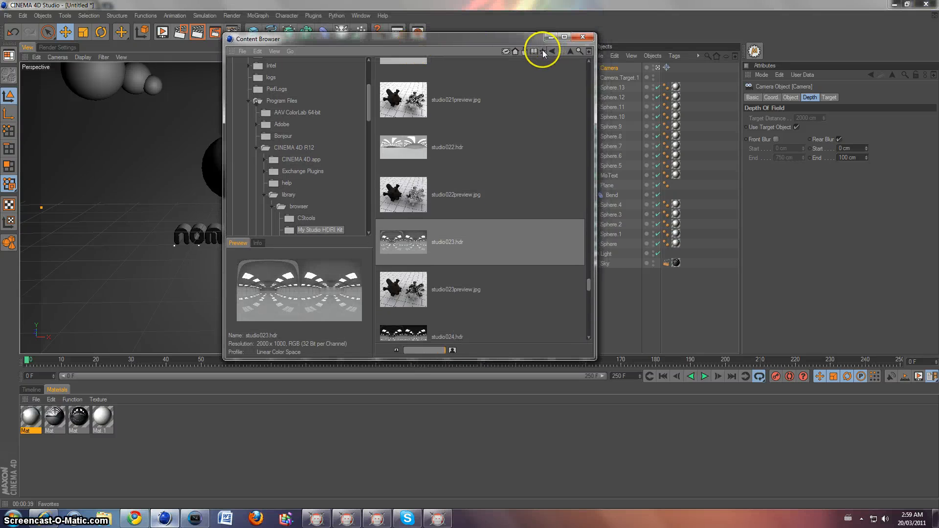
pyautogui.click(542, 50)
pyautogui.click(421, 168)
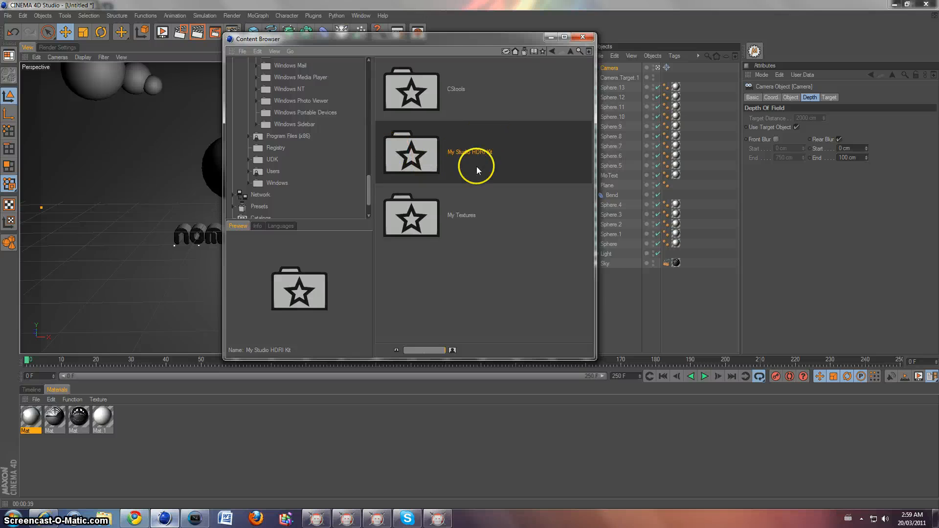
pyautogui.doubleClick(459, 154)
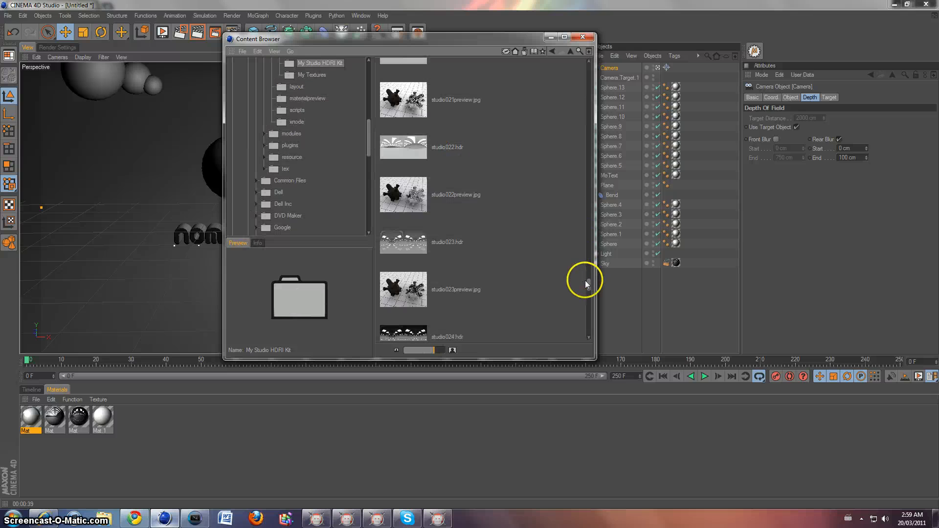
# Step: Look through the HDRI kit's studio and portrait environment images
pyautogui.moveTo(585, 280); pyautogui.dragTo(594, 327)
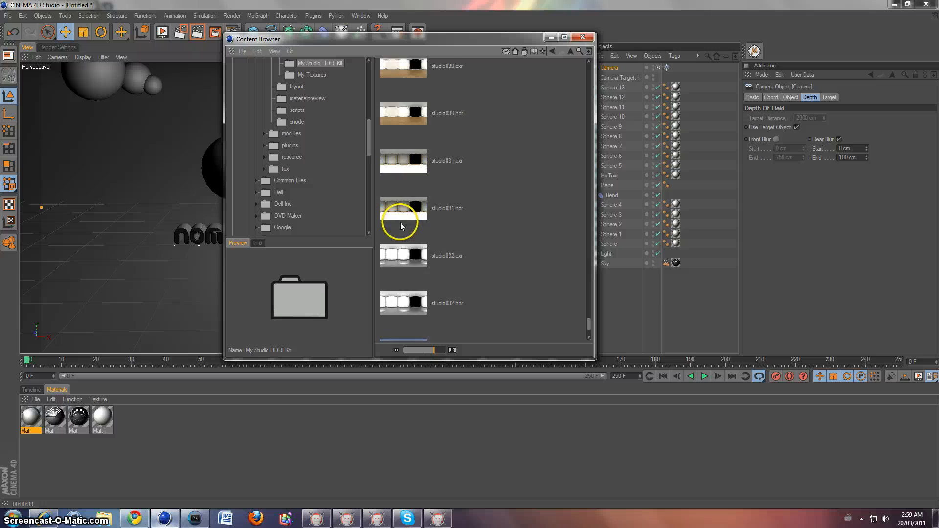
pyautogui.scroll(3, 400, 222)
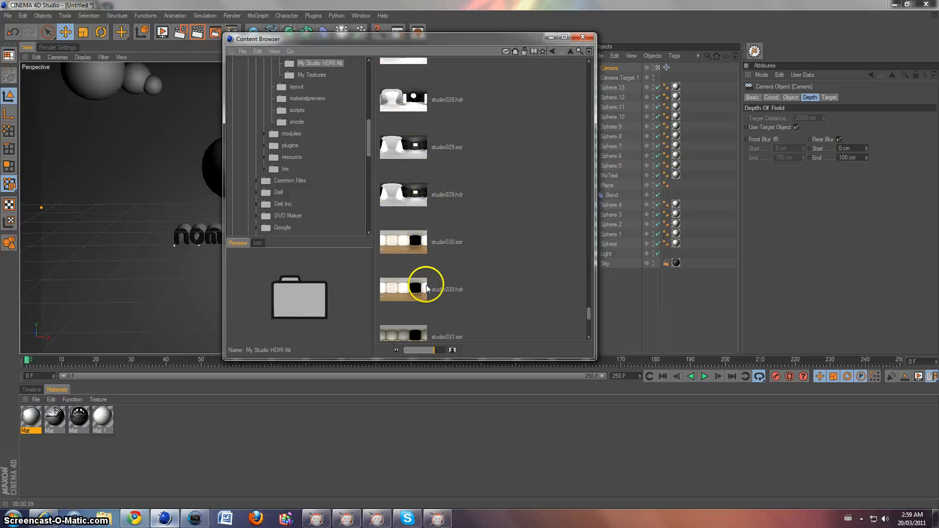
pyautogui.scroll(6, 427, 288)
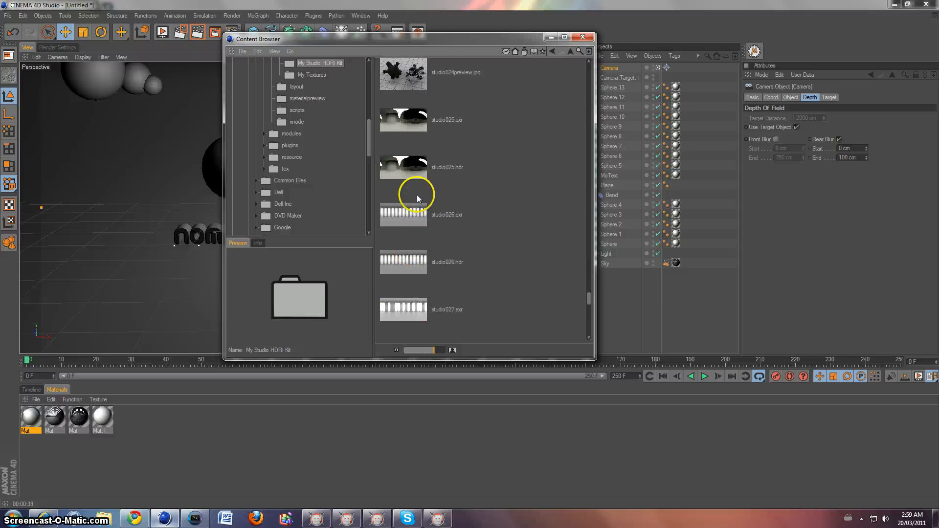
pyautogui.scroll(8, 417, 195)
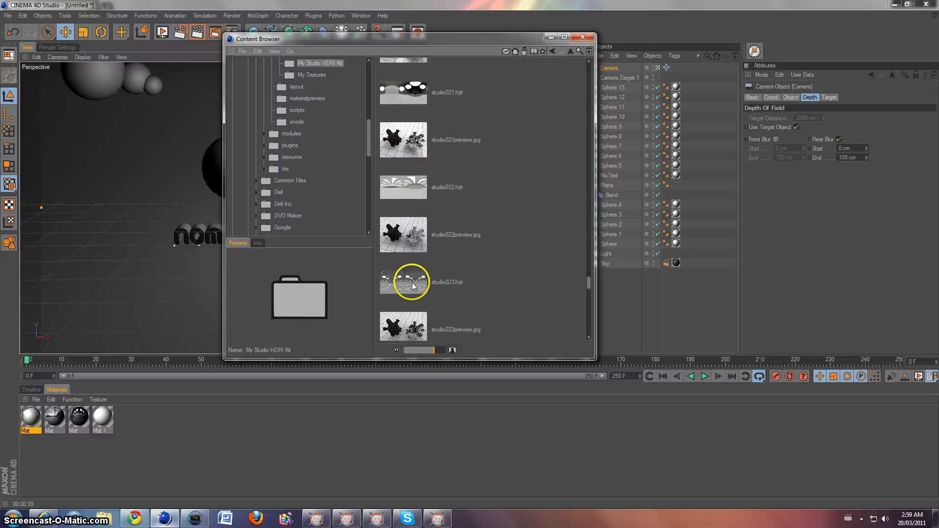
pyautogui.scroll(6, 423, 266)
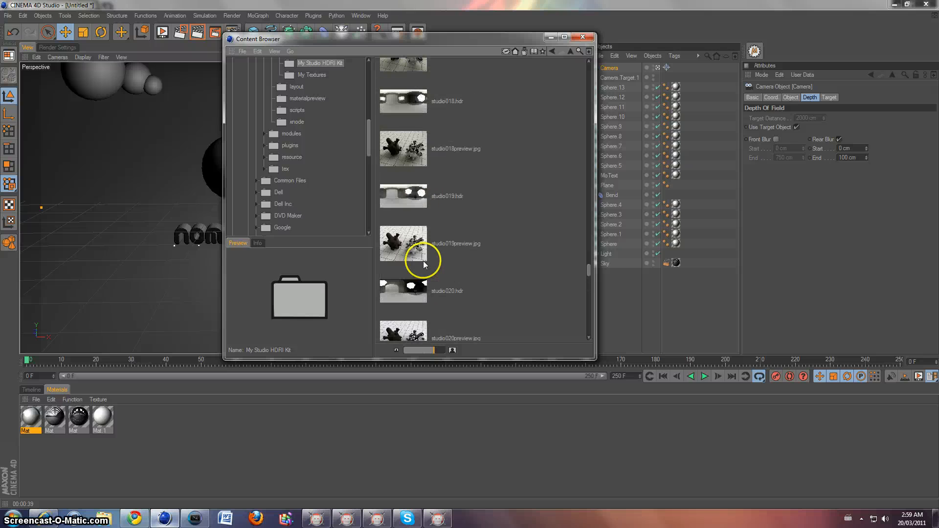
pyautogui.scroll(10, 439, 198)
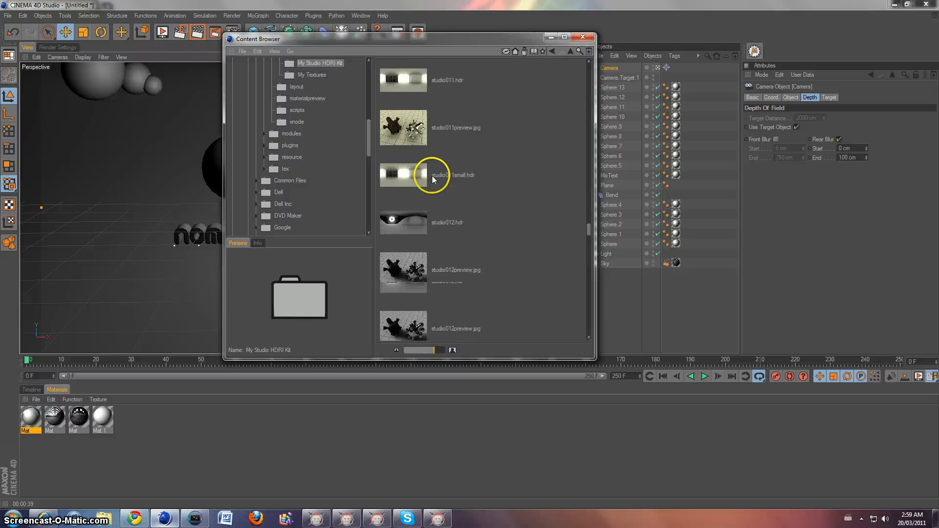
pyautogui.scroll(-8, 435, 195)
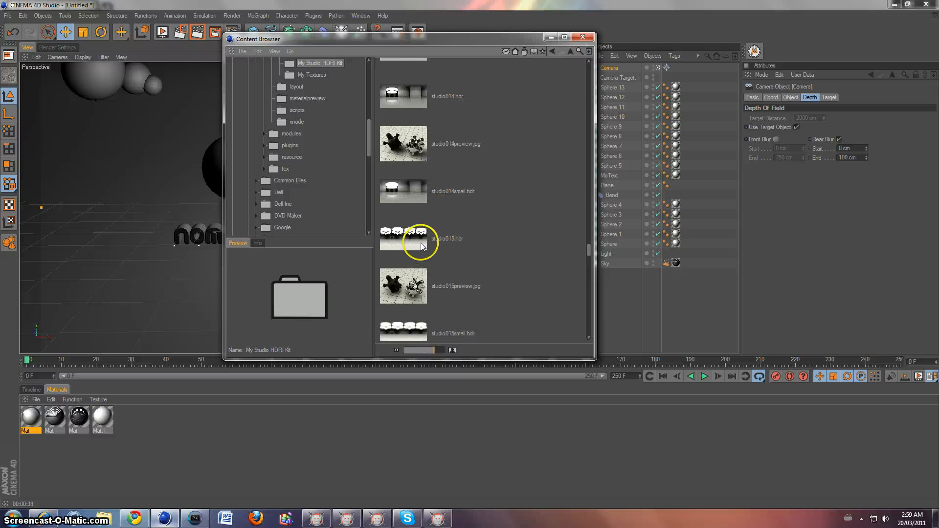
pyautogui.scroll(12, 422, 245)
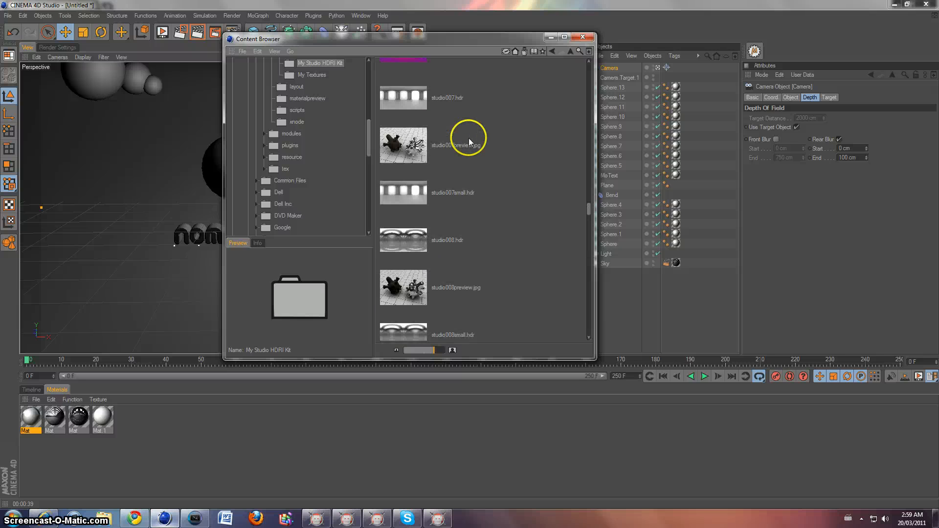
pyautogui.scroll(10, 468, 142)
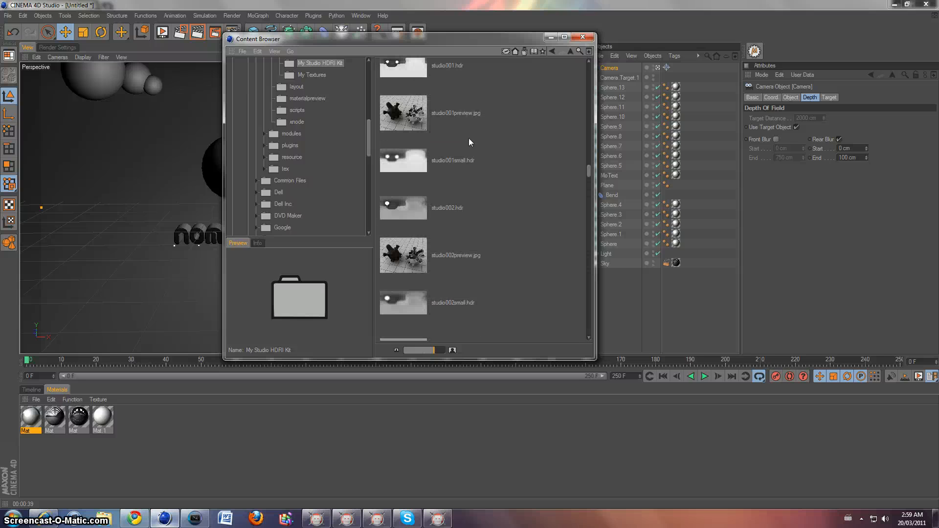
pyautogui.scroll(10, 469, 142)
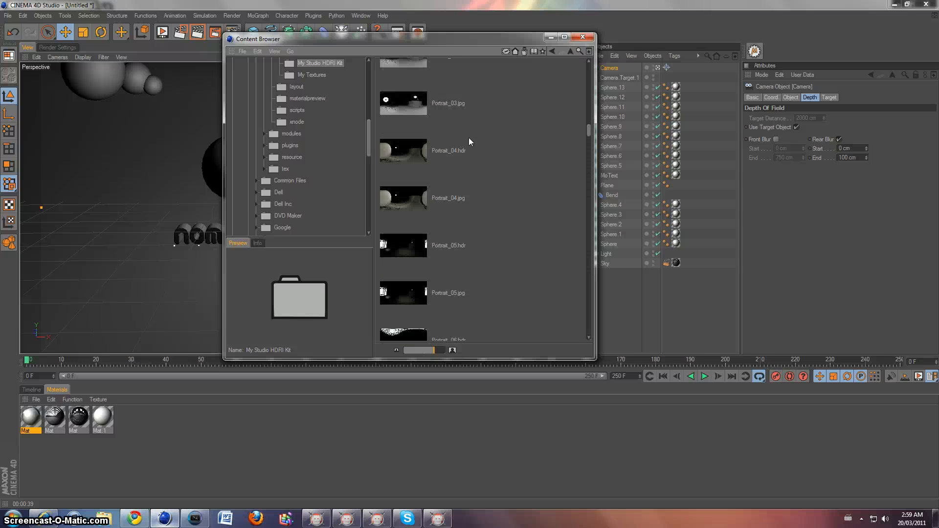
# Step: Select studio023.hdr in the kit to preview it, and close the Content Browser
pyautogui.scroll(-5, 469, 117)
pyautogui.scroll(-15, 515, 130)
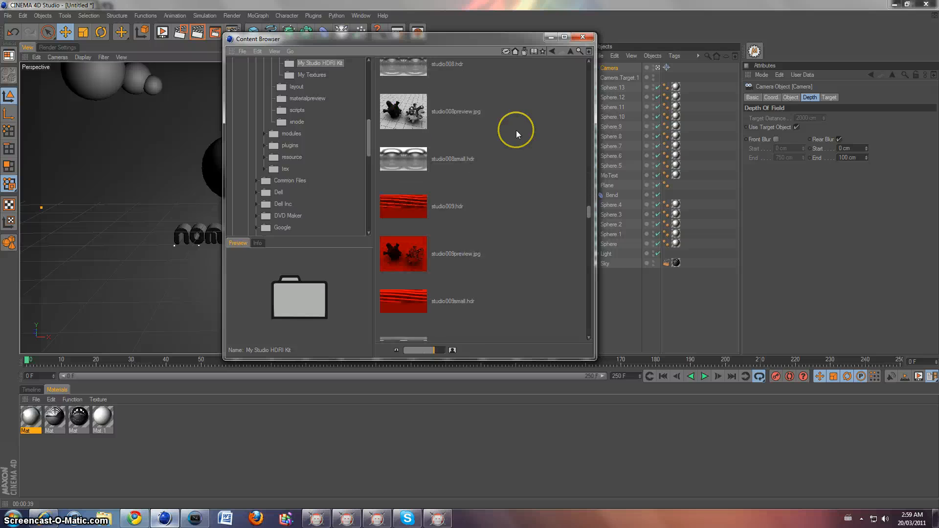
pyautogui.scroll(-5, 433, 189)
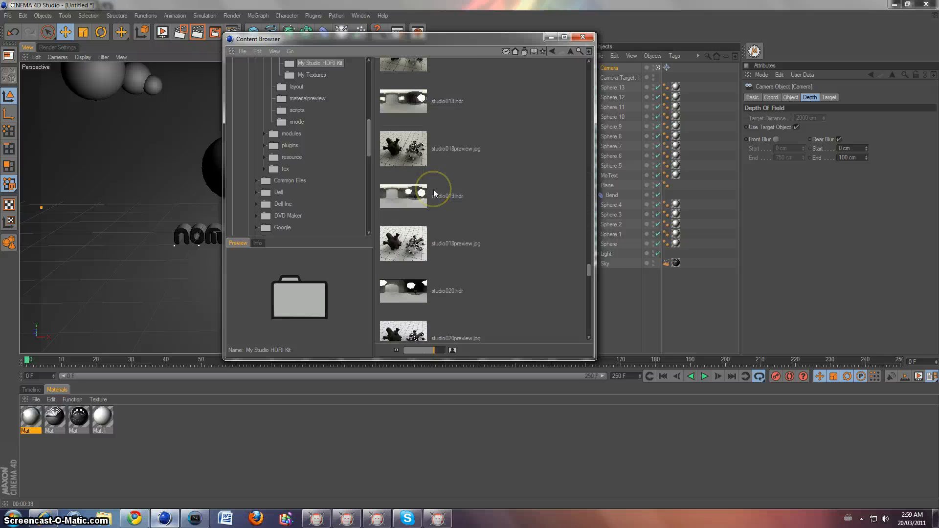
pyautogui.click(403, 227)
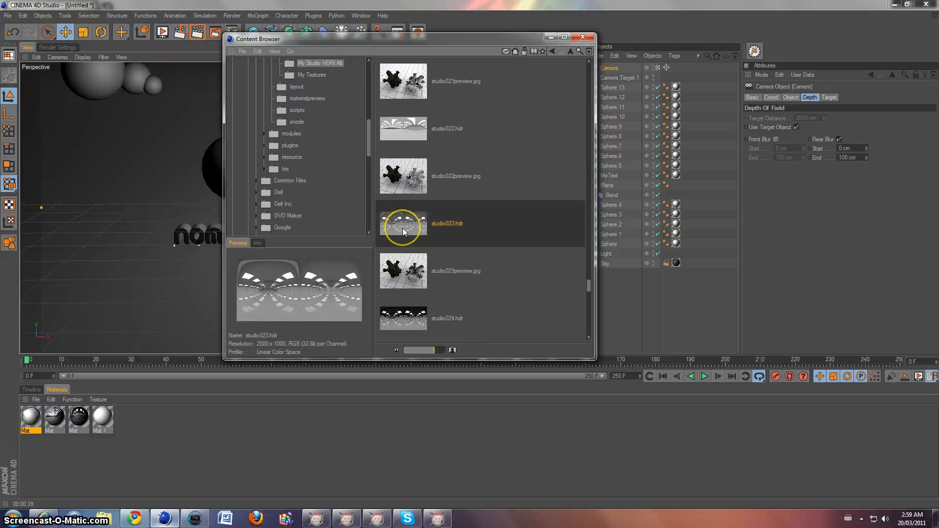
pyautogui.click(583, 37)
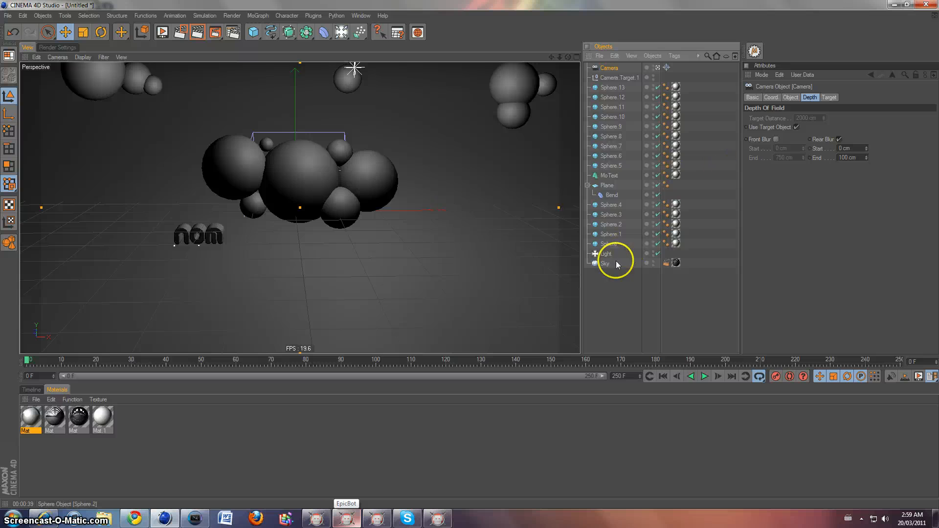
# Step: Select the Sky object and examine the settings of its Compositing tag and texture tag
pyautogui.click(691, 275)
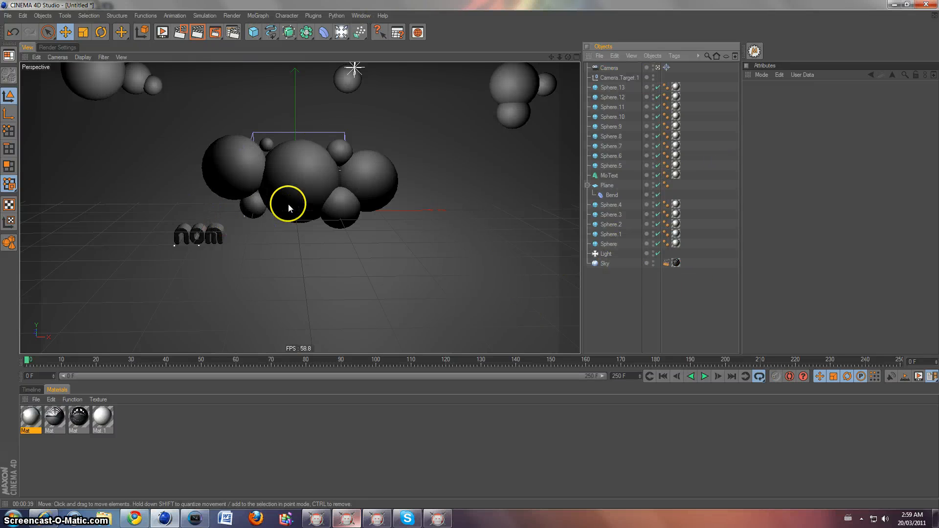
pyautogui.click(605, 263)
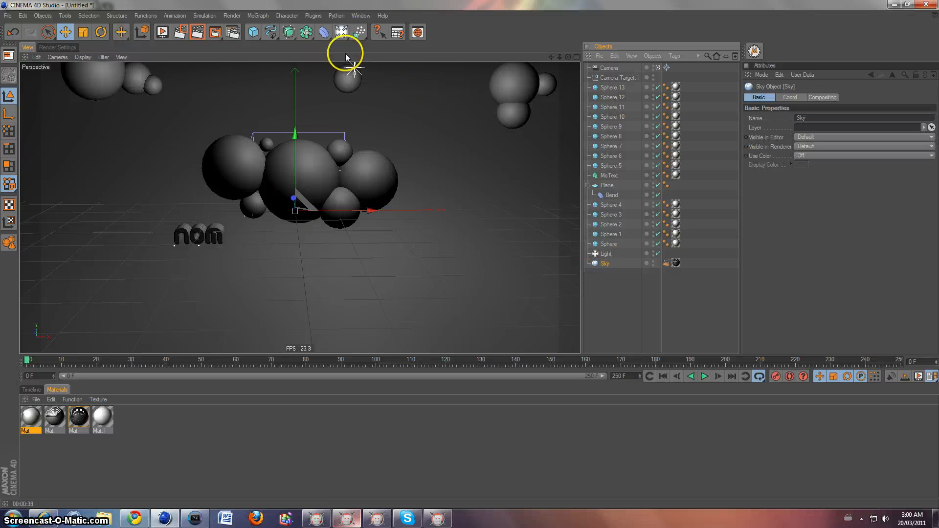
pyautogui.click(341, 31)
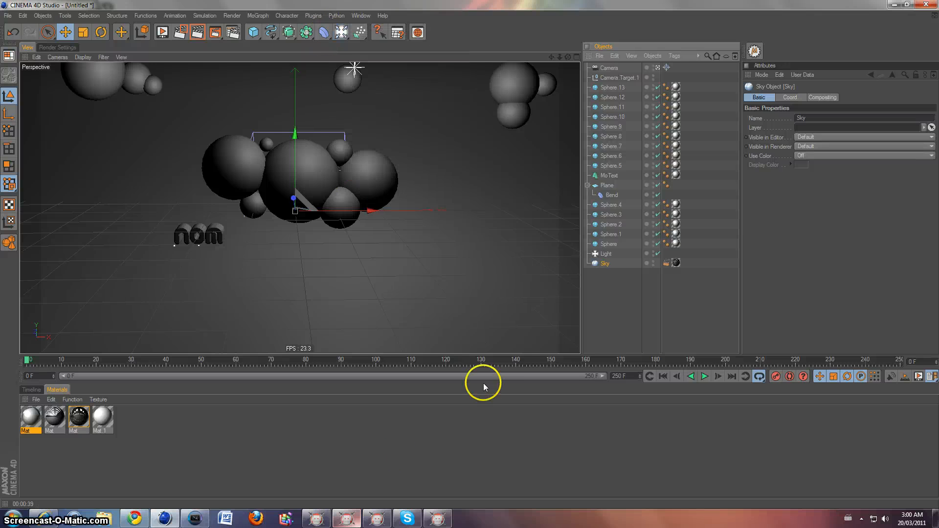
pyautogui.click(666, 264)
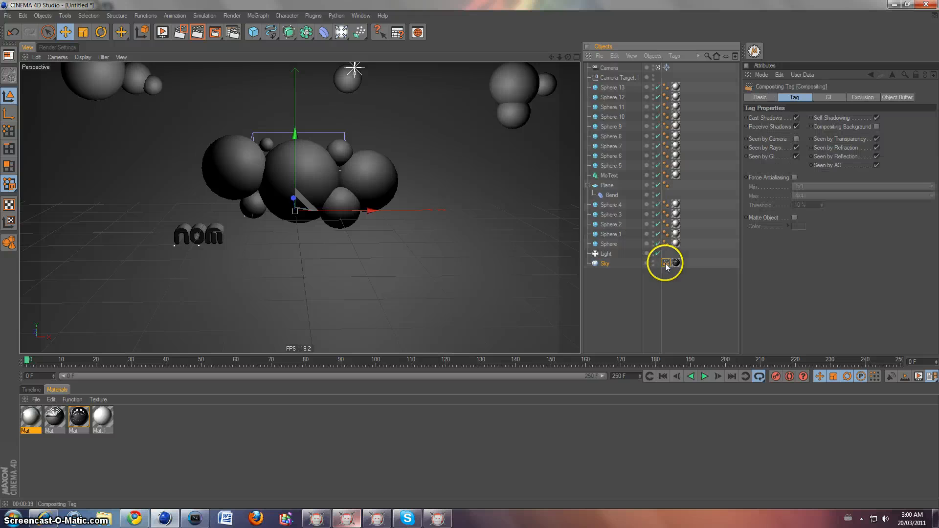
pyautogui.rightClick(607, 265)
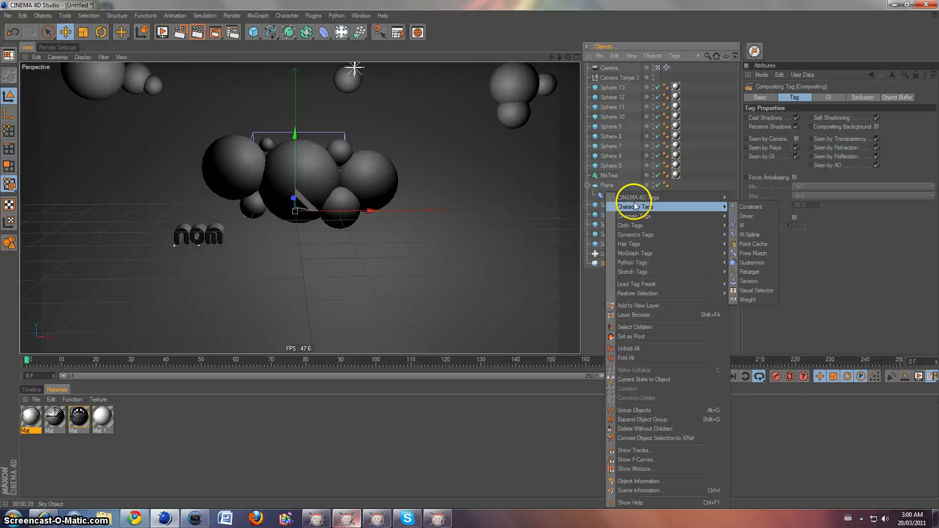
pyautogui.moveTo(635, 197)
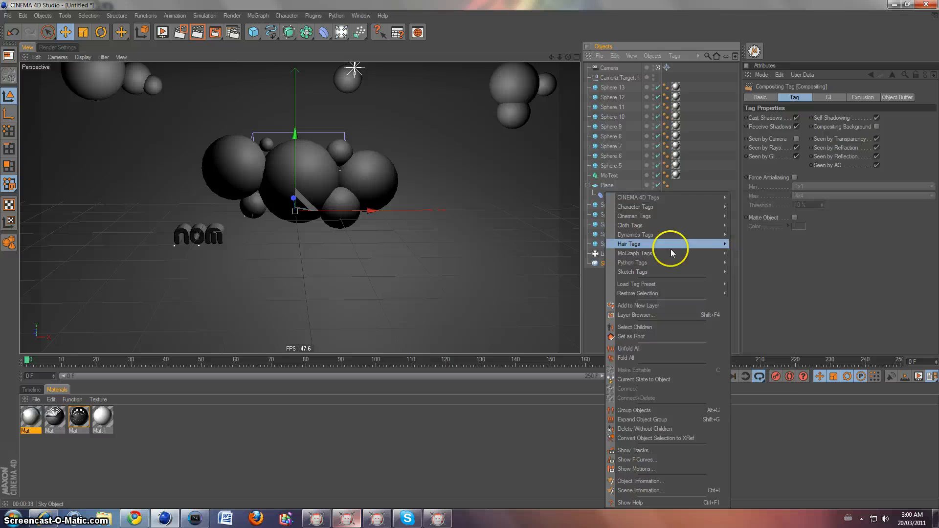
pyautogui.click(589, 294)
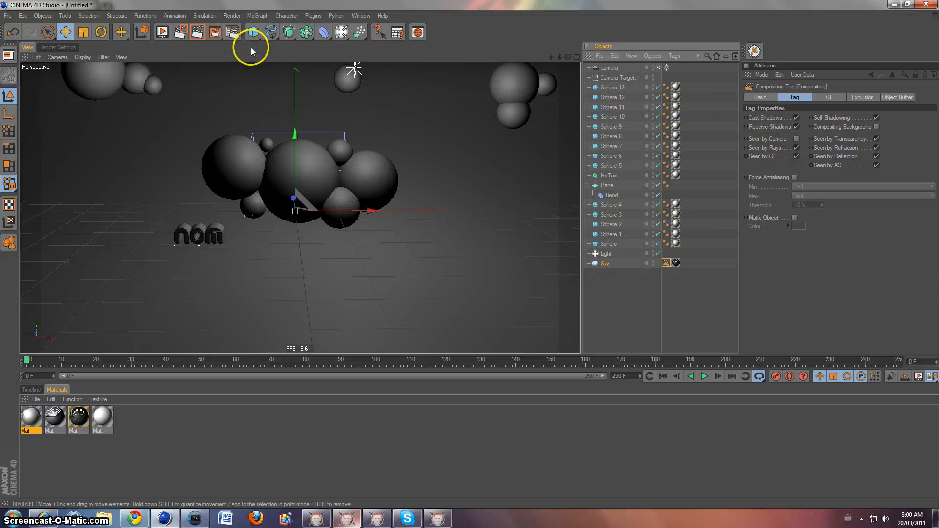
pyautogui.click(675, 263)
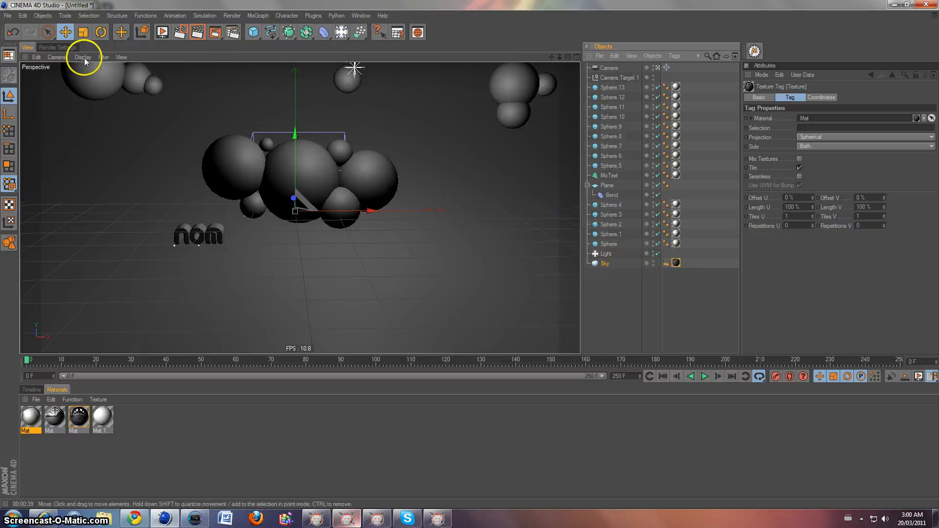
# Step: Open the render settings and examine the General page and the list of effects that can be added
pyautogui.click(68, 48)
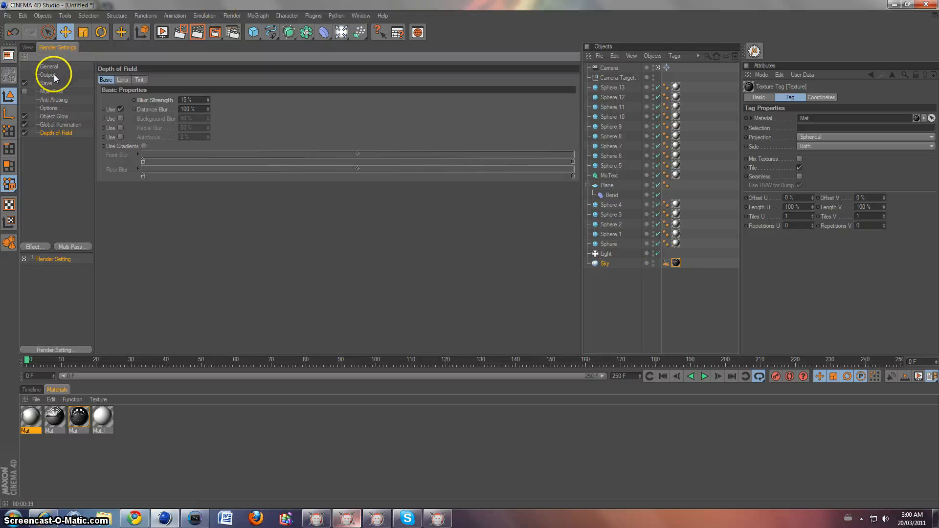
pyautogui.click(50, 68)
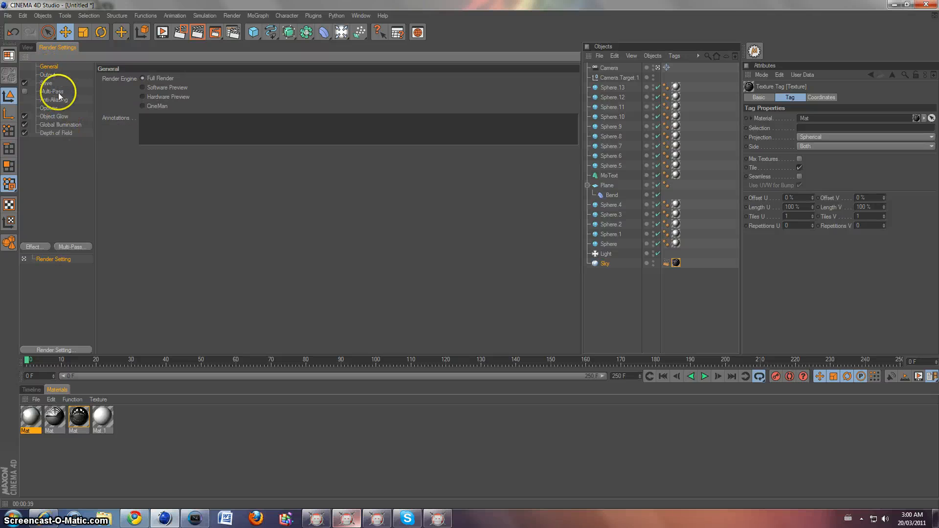
pyautogui.rightClick(33, 153)
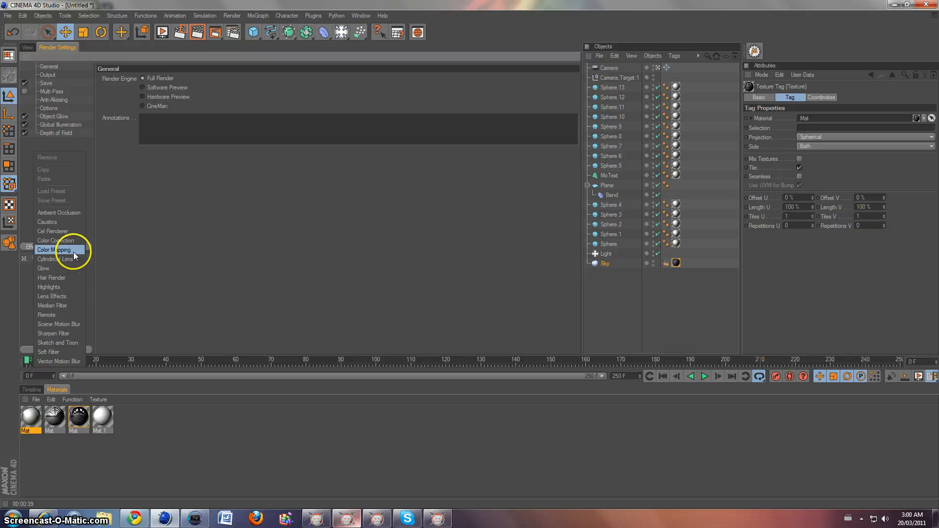
pyautogui.click(72, 146)
# Step: Examine the Global Illumination settings, including the GI Mode options and the Irradiance Cache page
pyautogui.click(67, 123)
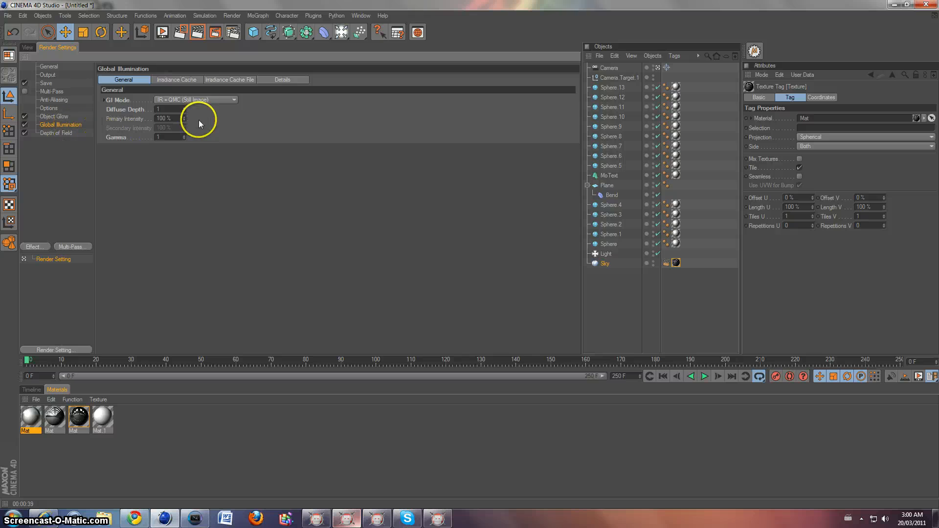
pyautogui.click(194, 99)
pyautogui.click(194, 100)
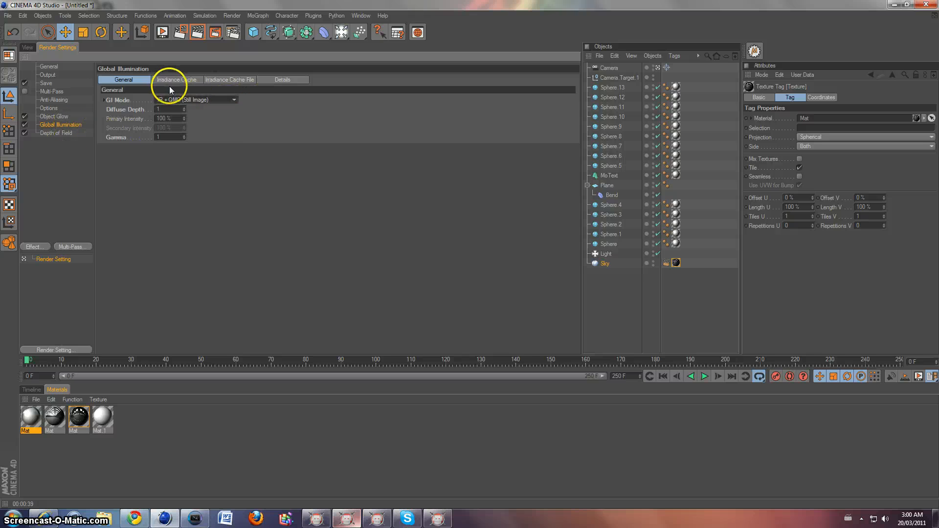
pyautogui.click(186, 99)
pyautogui.click(128, 78)
pyautogui.click(191, 103)
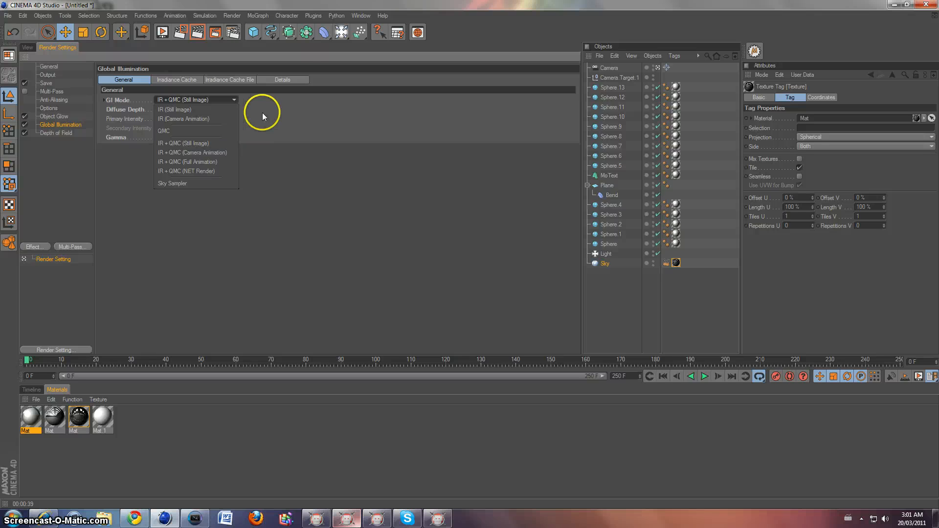
pyautogui.click(214, 99)
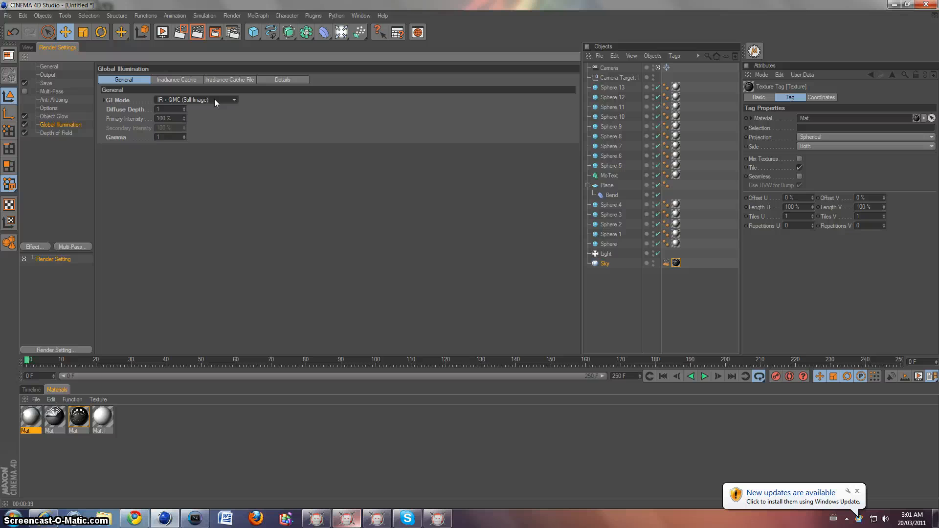
pyautogui.click(158, 111)
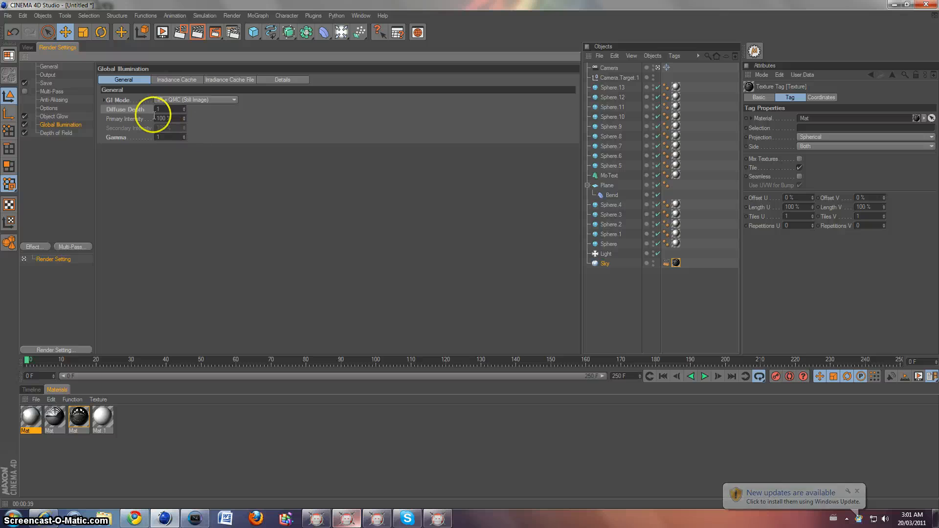
pyautogui.click(176, 78)
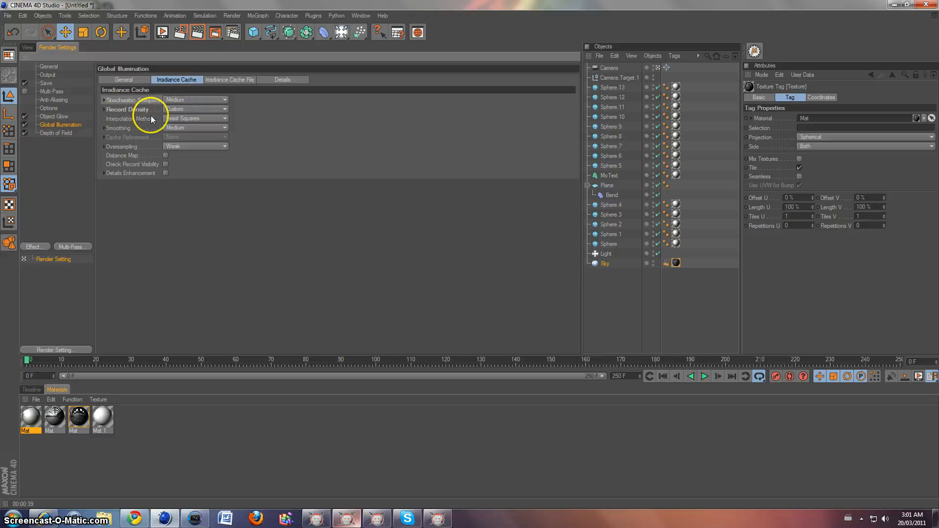
# Step: Examine the Record Density options of the Irradiance Cache, including Min Rate and Max Rate, and return to the viewport
pyautogui.click(205, 108)
pyautogui.click(207, 119)
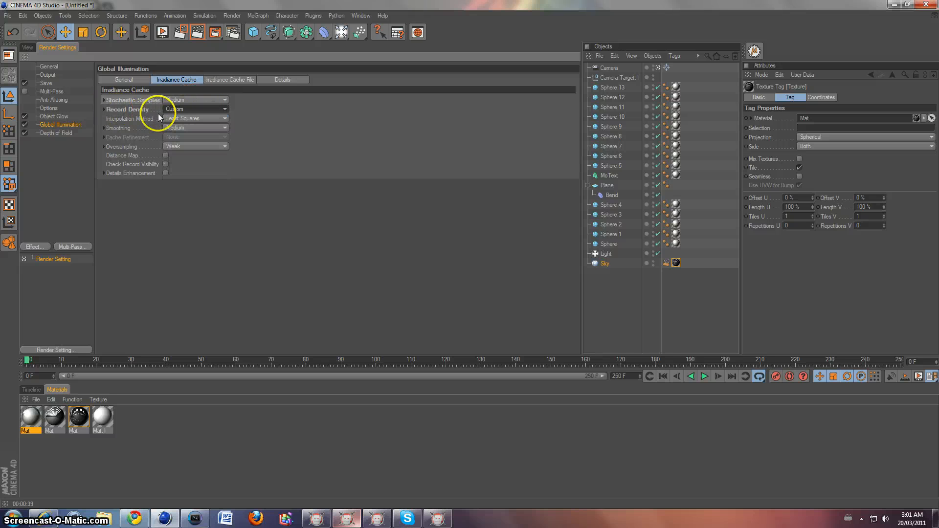
pyautogui.click(105, 109)
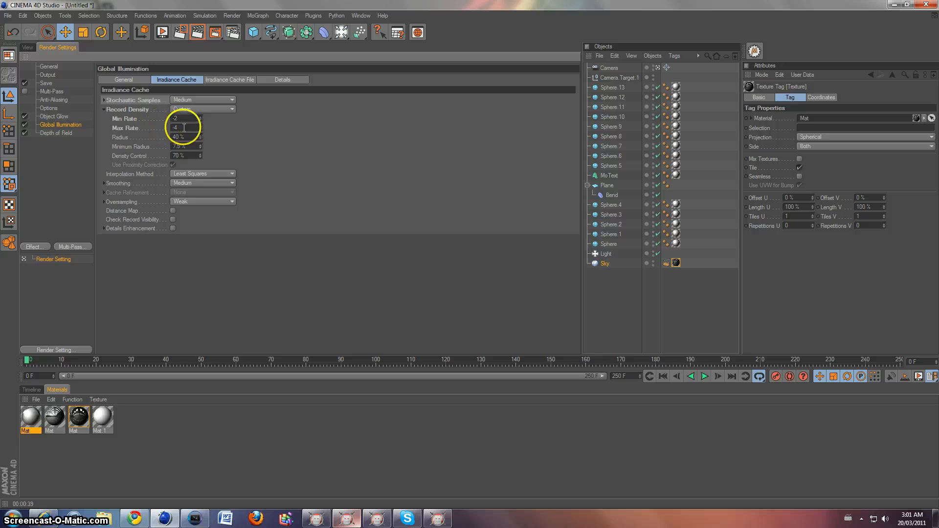
pyautogui.click(171, 119)
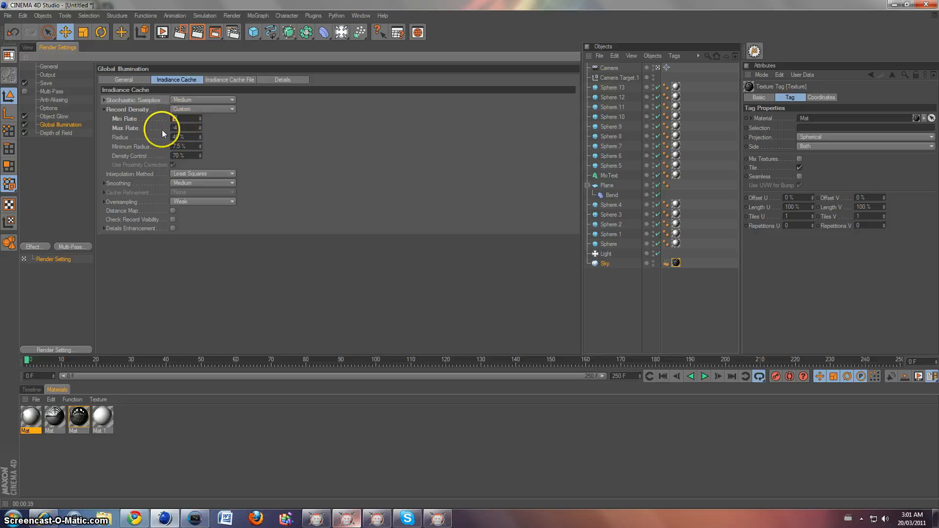
pyautogui.click(179, 128)
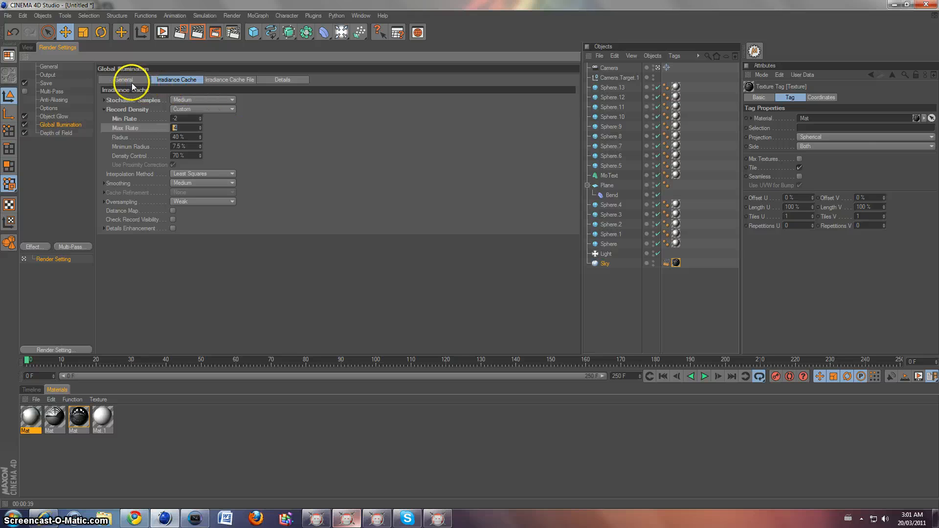
pyautogui.click(105, 109)
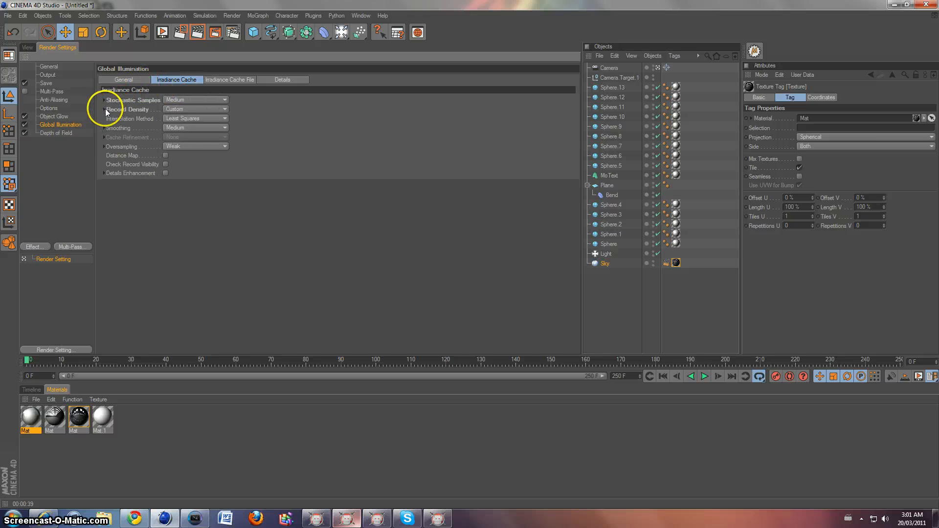
pyautogui.click(104, 79)
pyautogui.click(30, 46)
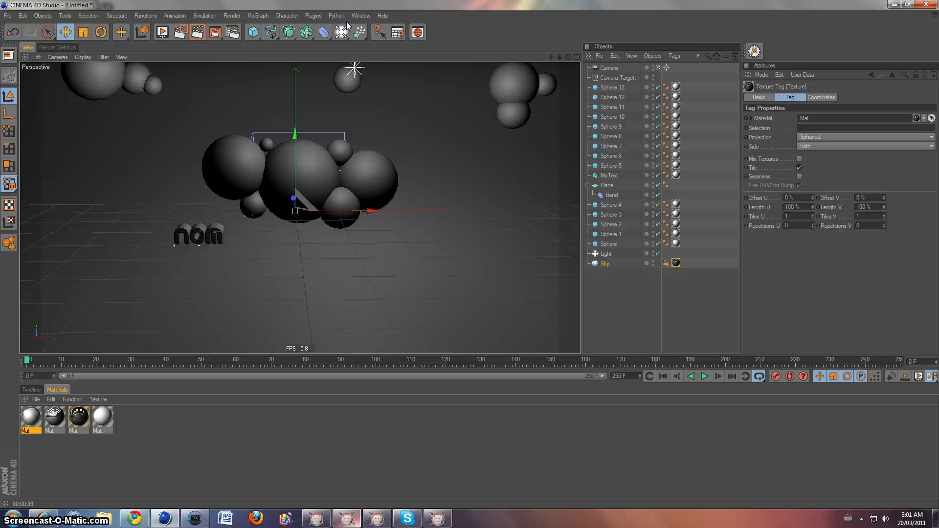
# Step: Set the Light's color to a warm off-white of RGB 233, 225, 213 and render the view
pyautogui.click(598, 254)
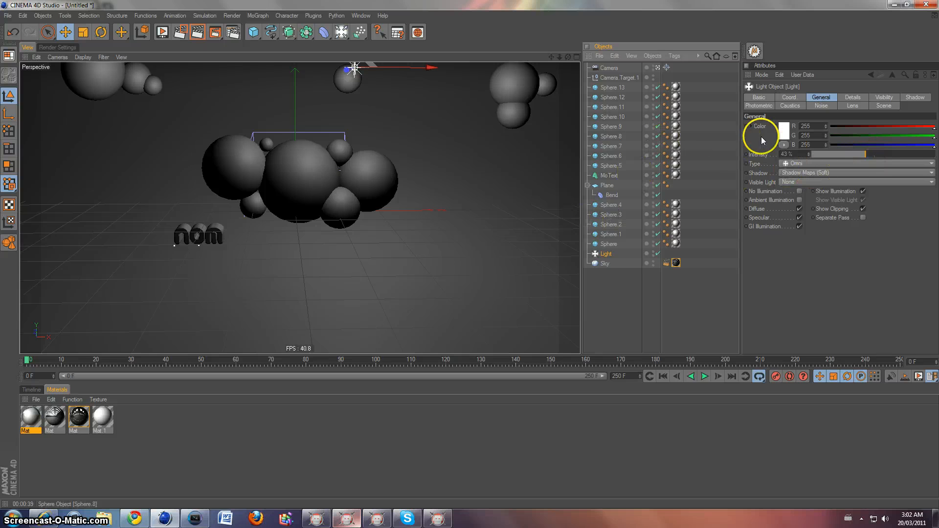
pyautogui.click(783, 126)
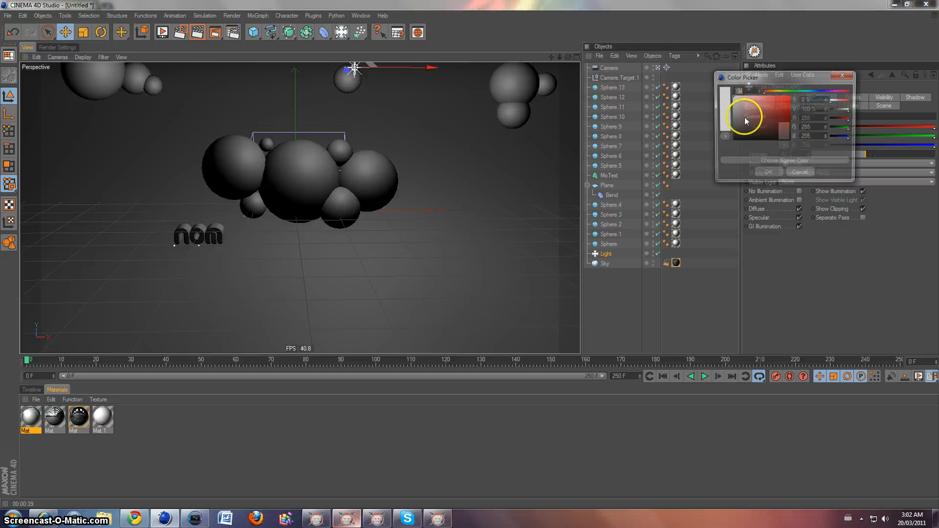
pyautogui.click(773, 91)
pyautogui.moveTo(740, 101); pyautogui.dragTo(737, 100)
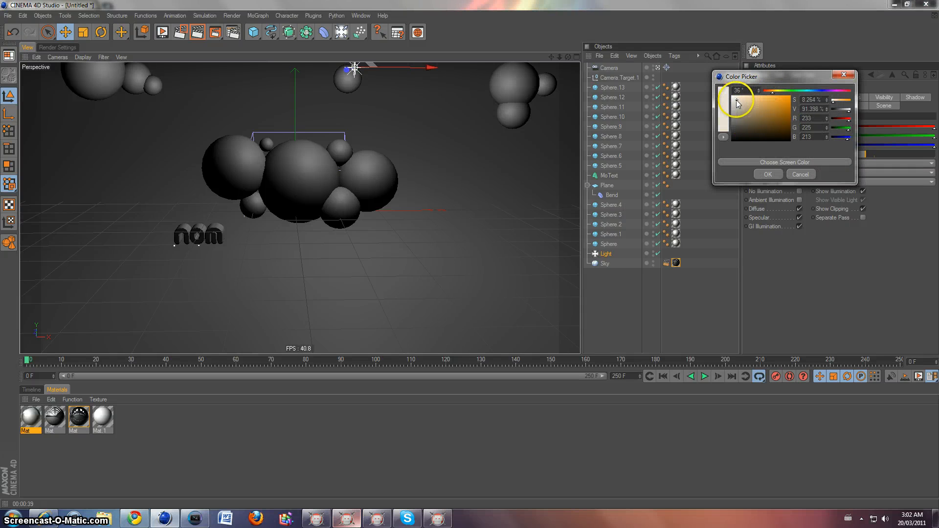
pyautogui.click(766, 174)
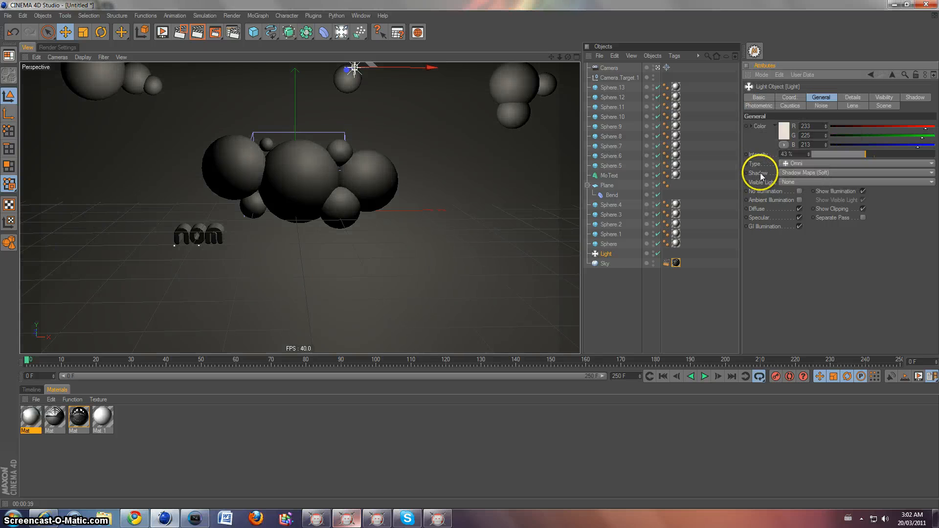
pyautogui.click(197, 33)
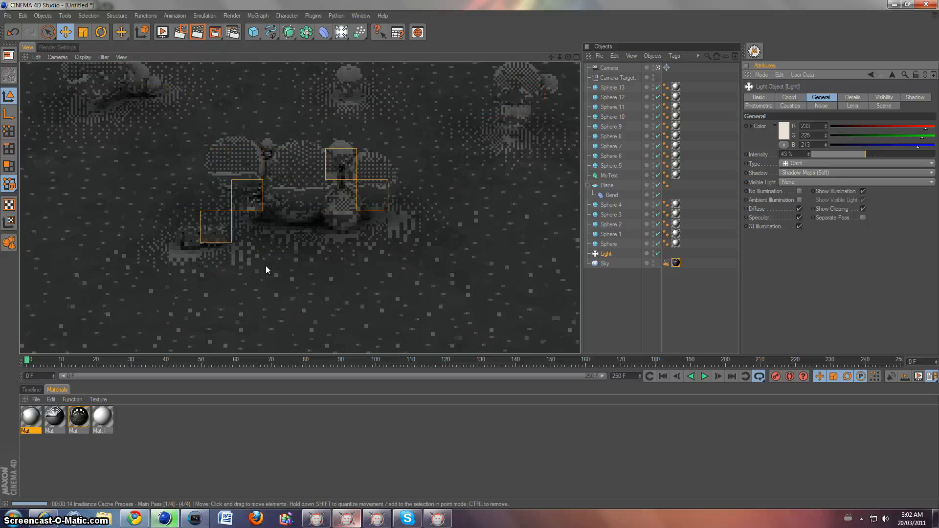
pyautogui.click(195, 517)
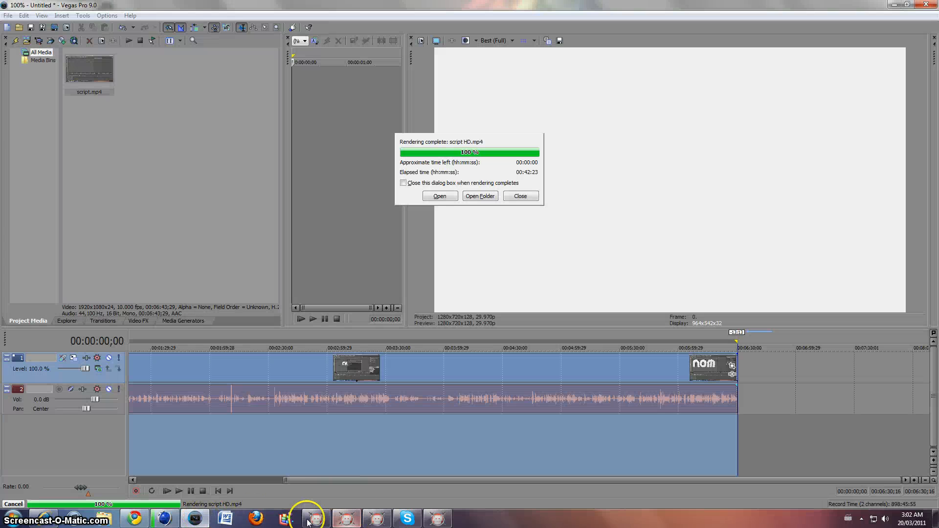
pyautogui.click(134, 517)
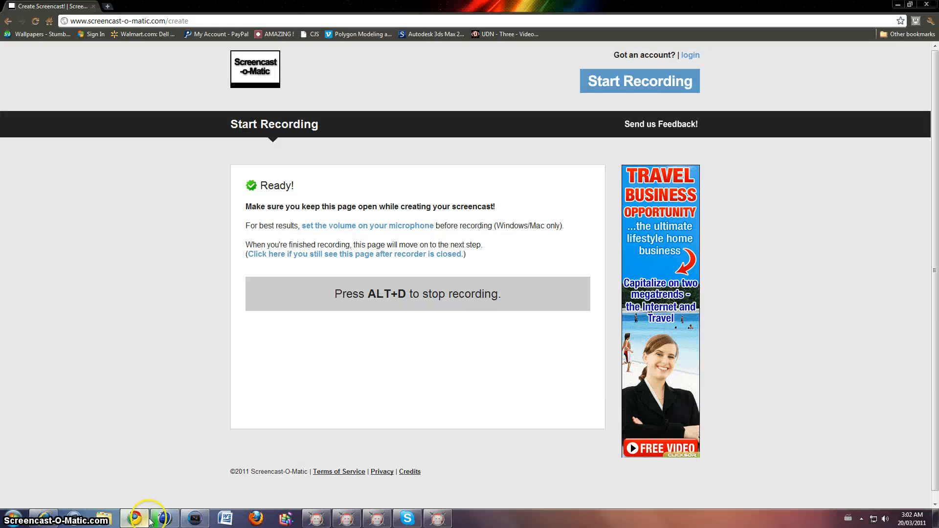
pyautogui.click(165, 519)
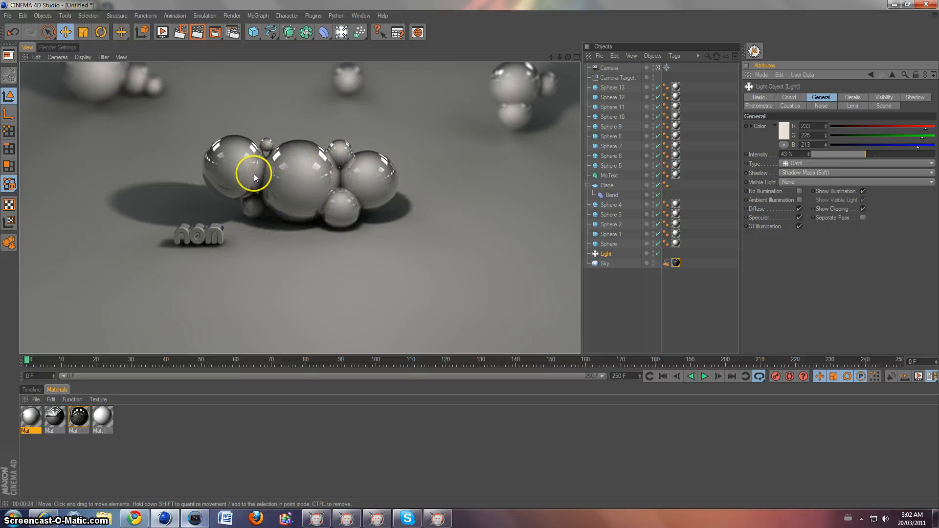
# Step: Set the sphere material's reflection brightness to 20% and mix strength to 30%, close the editor, and render the view
pyautogui.doubleClick(26, 428)
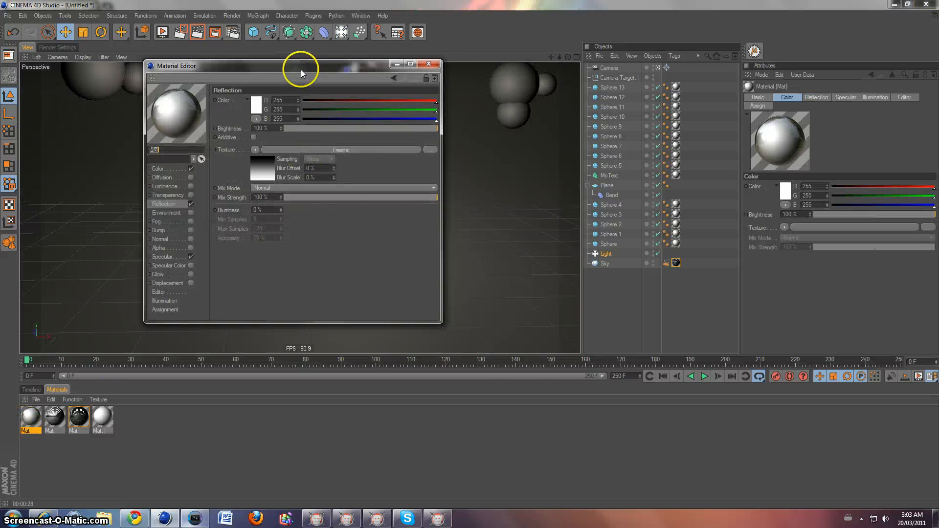
pyautogui.moveTo(301, 69); pyautogui.dragTo(395, 176)
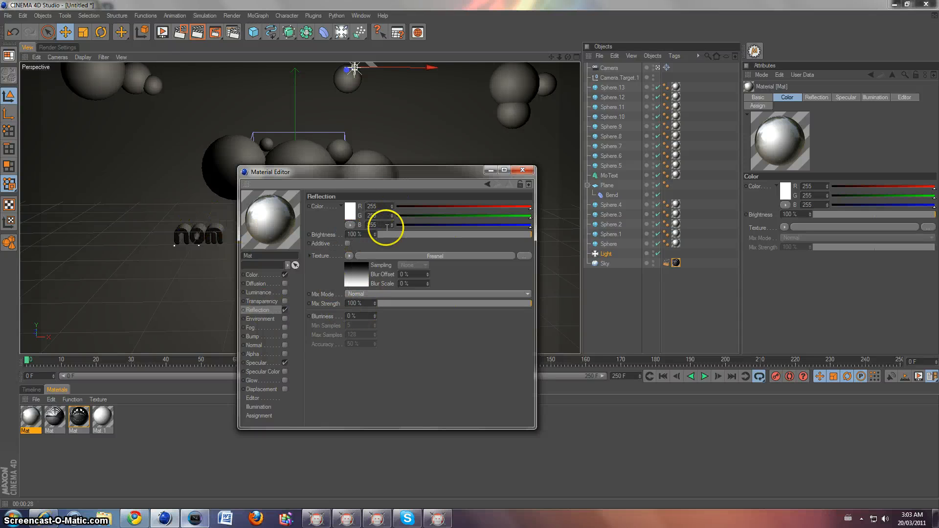
pyautogui.moveTo(398, 235)
pyautogui.mouseDown()
pyautogui.moveTo(420, 239)
pyautogui.moveTo(411, 245)
pyautogui.mouseUp()
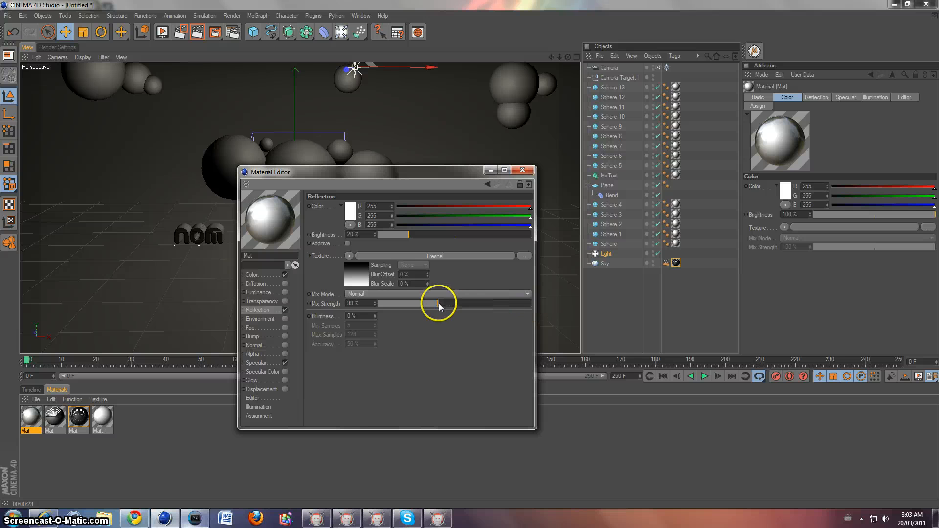
pyautogui.moveTo(438, 303); pyautogui.dragTo(424, 308)
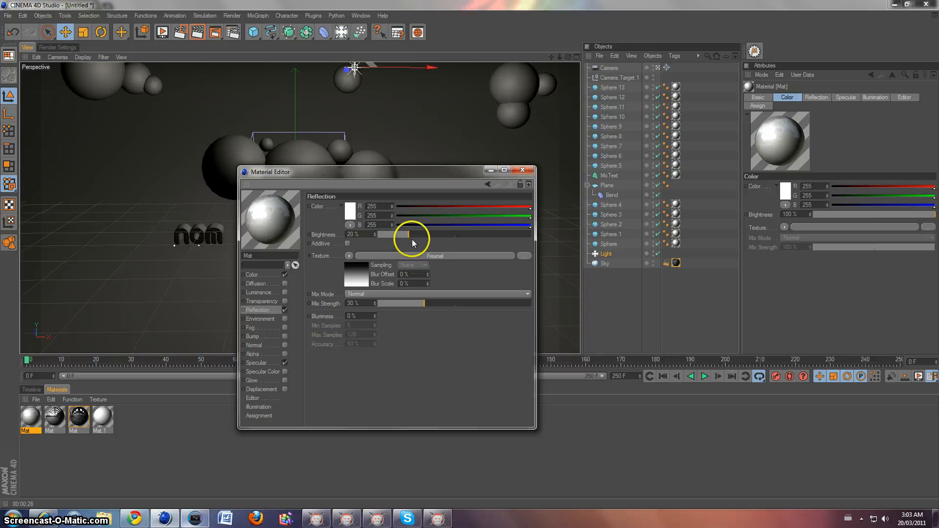
pyautogui.moveTo(369, 234); pyautogui.dragTo(340, 235)
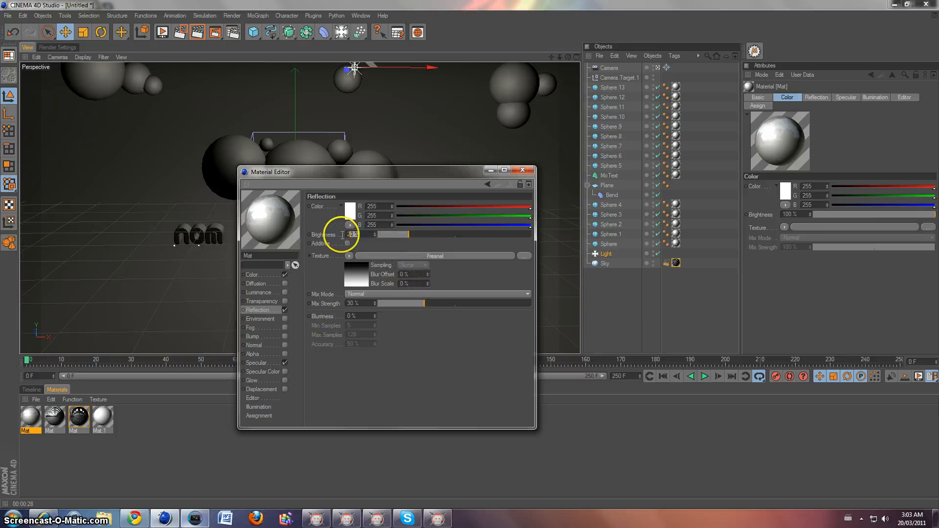
pyautogui.moveTo(359, 303); pyautogui.dragTo(340, 304)
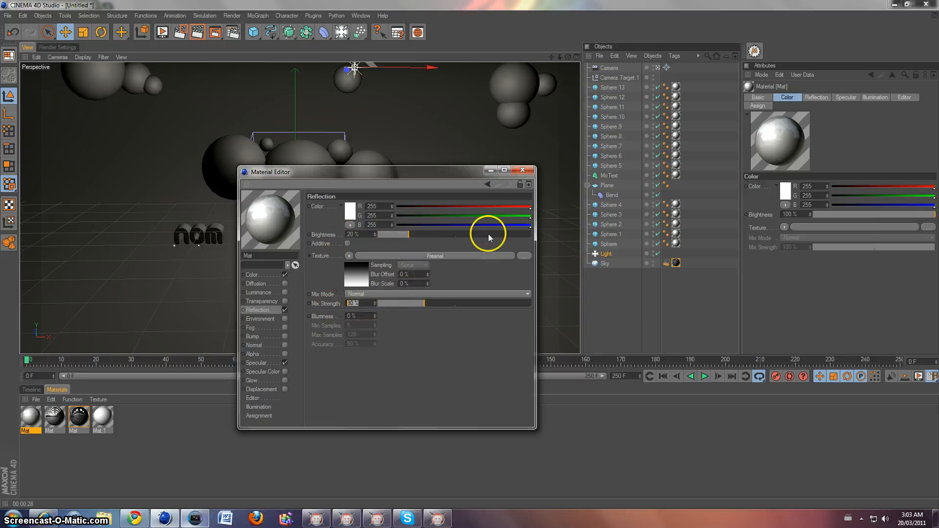
pyautogui.click(523, 170)
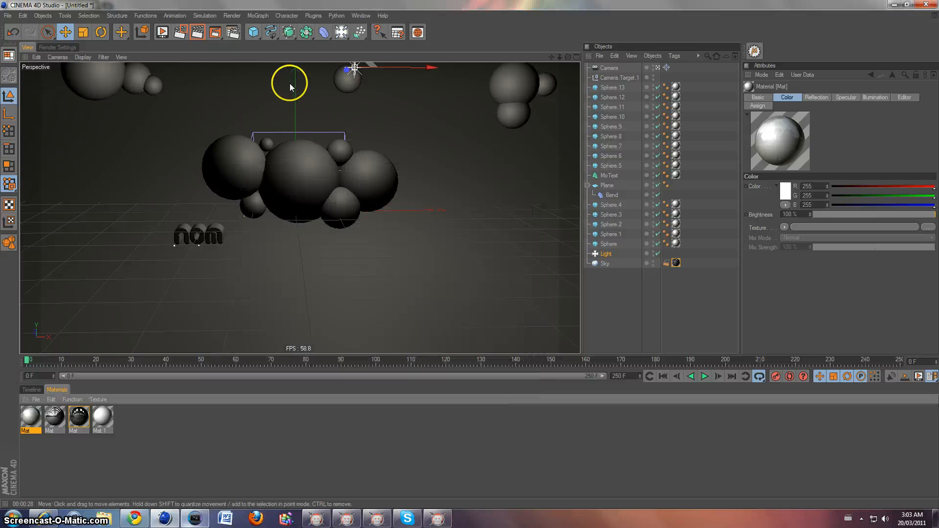
pyautogui.click(193, 33)
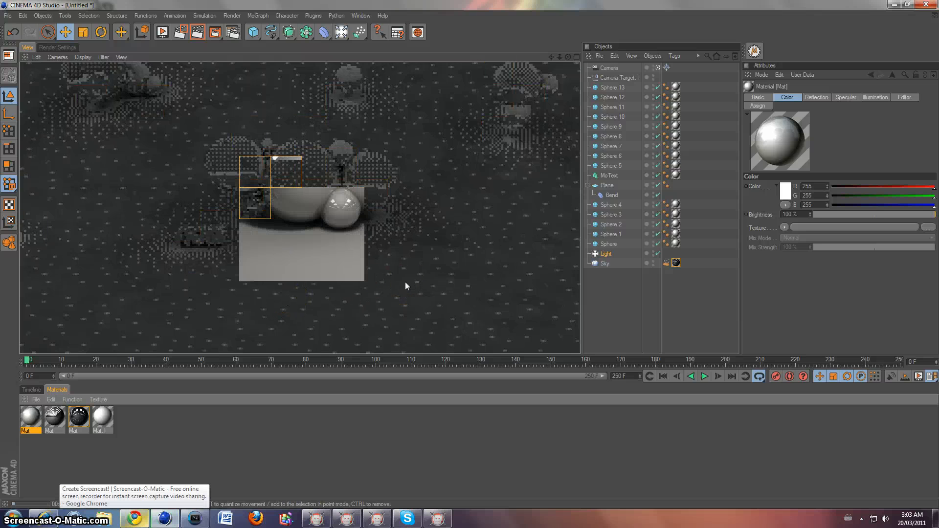
pyautogui.click(363, 303)
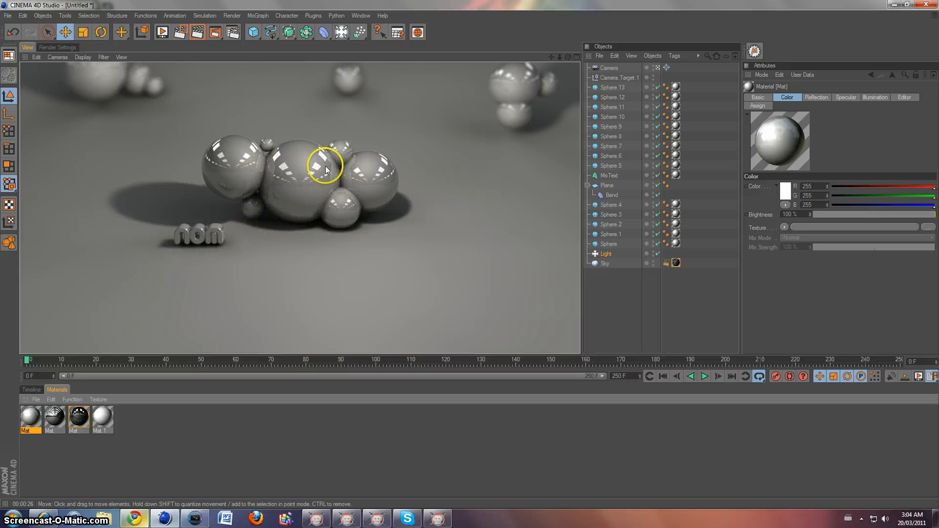
# Step: Leave the camera view and examine the camera target and the Camera's Depth Of Field settings from outside
pyautogui.click(609, 74)
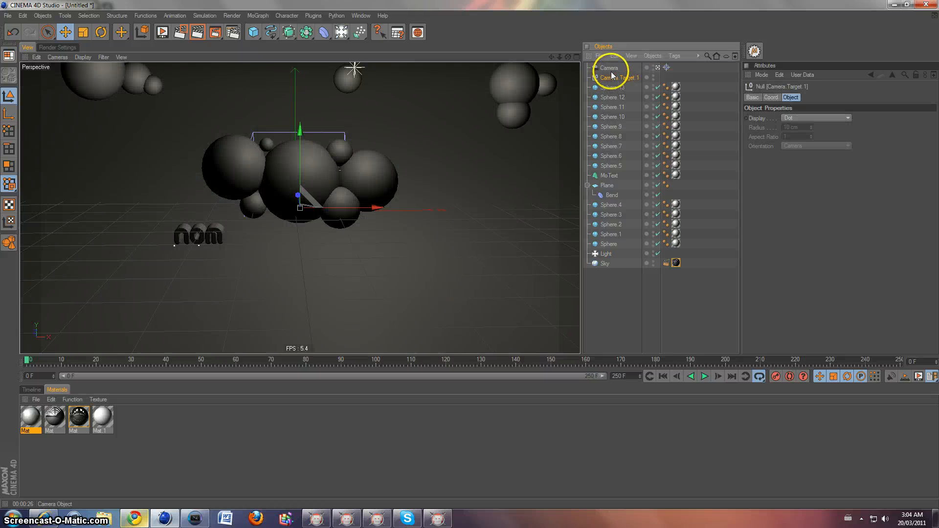
pyautogui.click(612, 68)
pyautogui.click(625, 78)
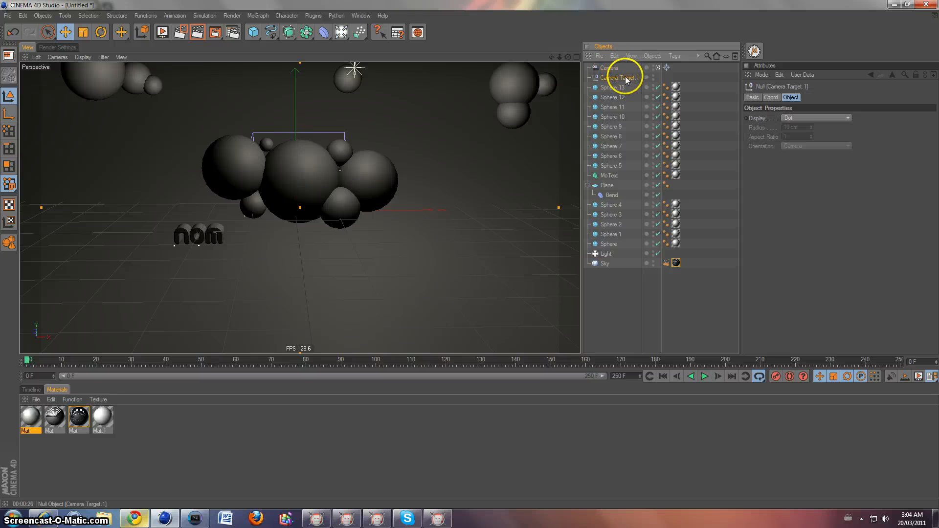
pyautogui.click(657, 67)
pyautogui.keyDown('alt'); pyautogui.moveTo(518, 260); pyautogui.dragTo(465, 249); pyautogui.keyUp('alt')
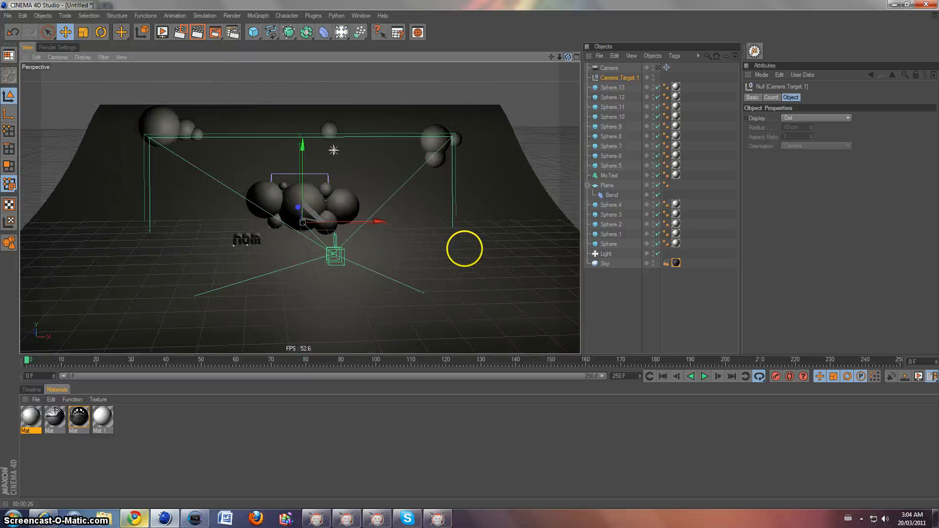
pyautogui.click(606, 69)
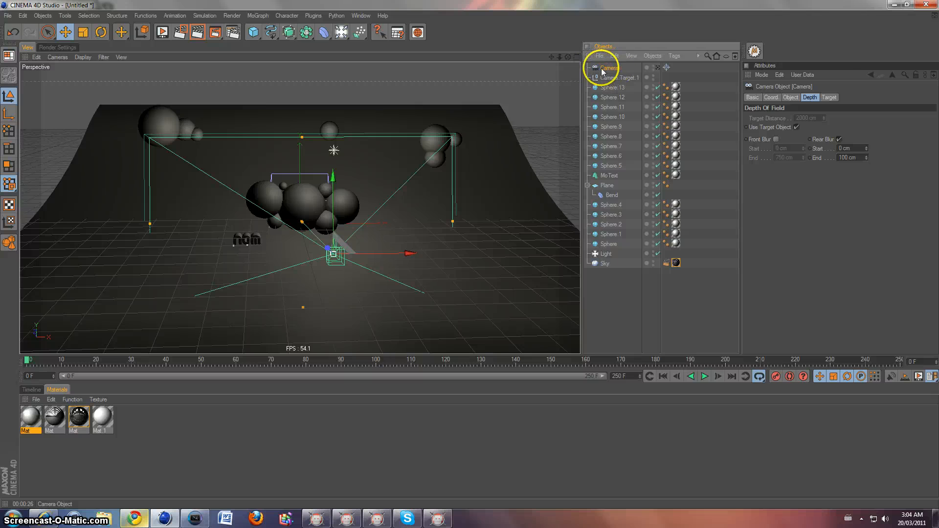
pyautogui.click(814, 95)
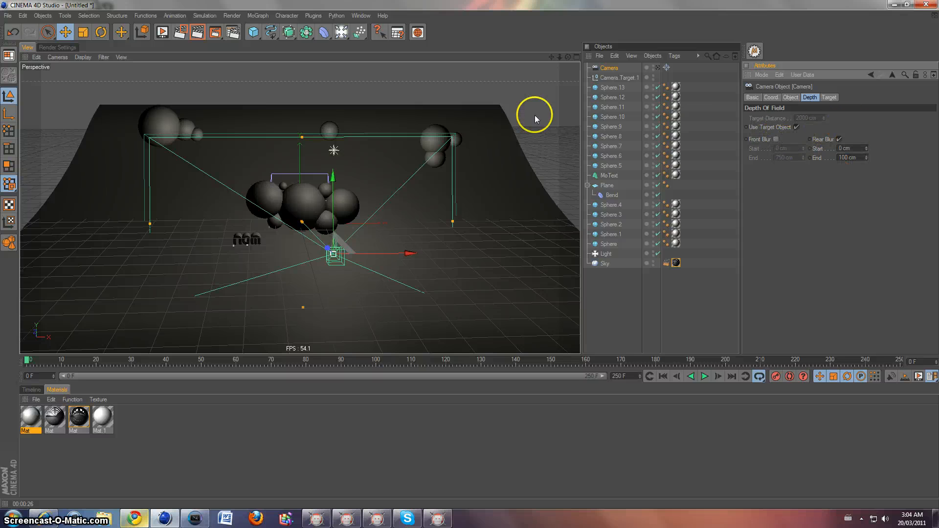
# Step: Examine the basic properties of the Depth of Field effect in the render settings, and return to the viewport
pyautogui.click(47, 47)
pyautogui.click(67, 132)
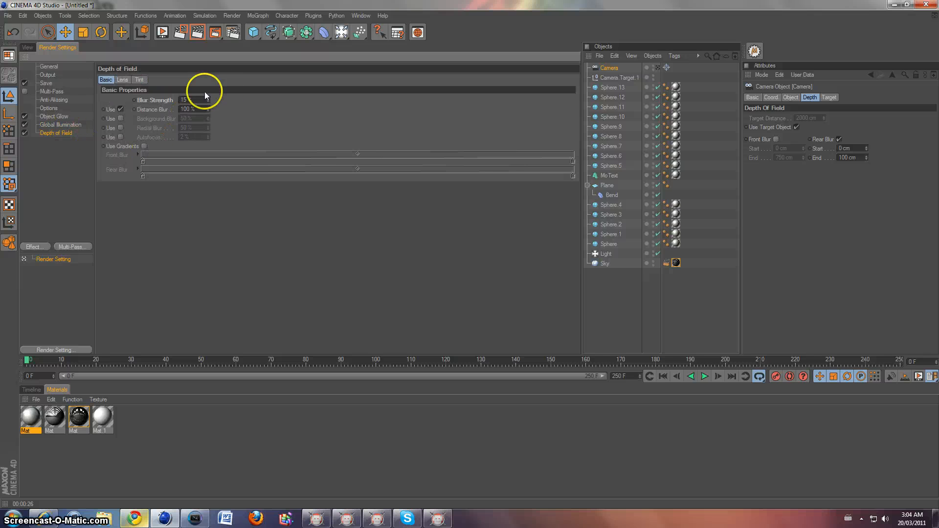
pyautogui.click(28, 47)
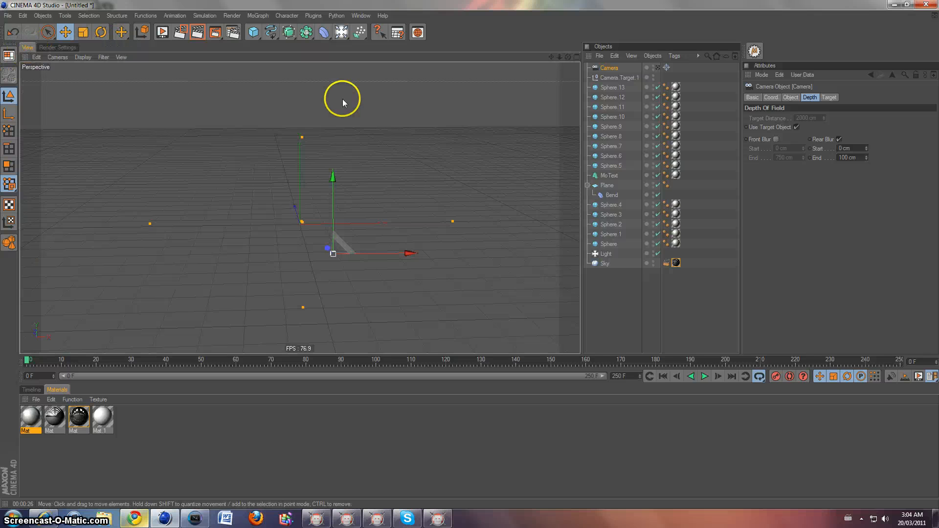
# Step: Look through the Camera again and render the view
pyautogui.click(658, 68)
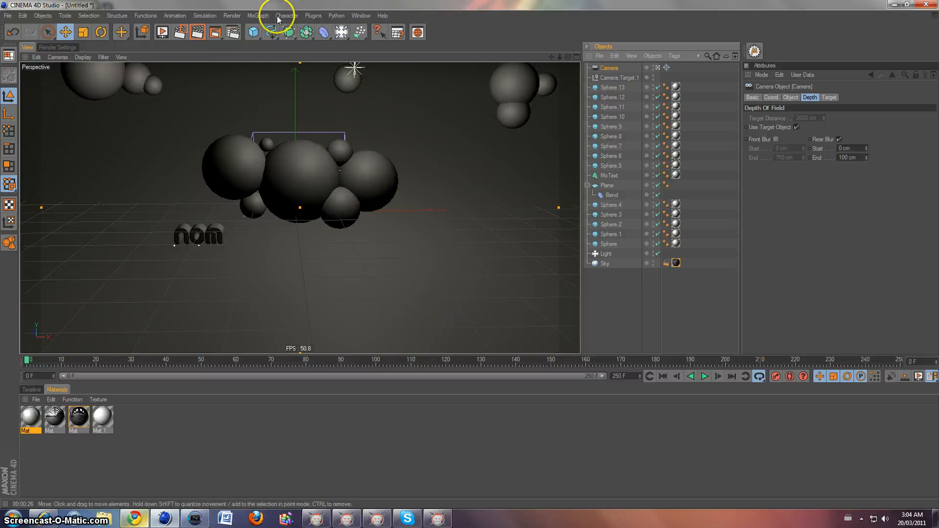
pyautogui.click(198, 33)
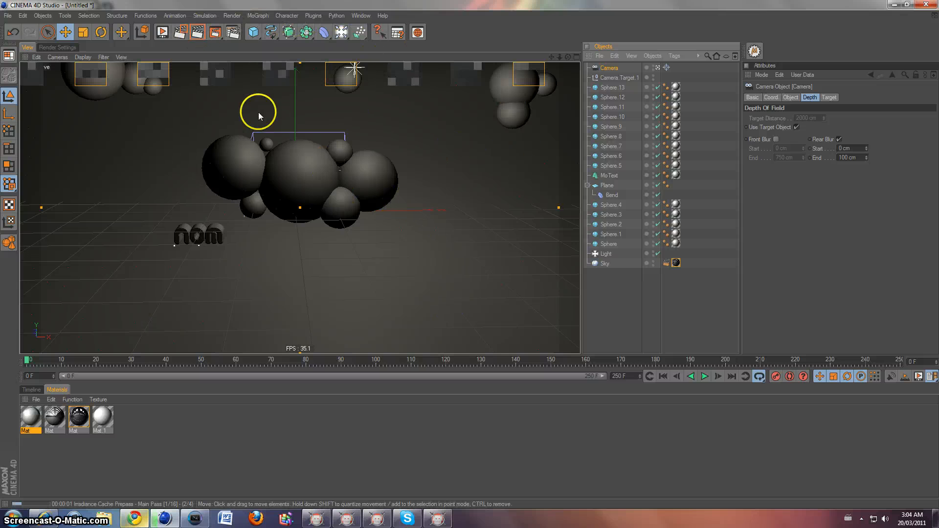